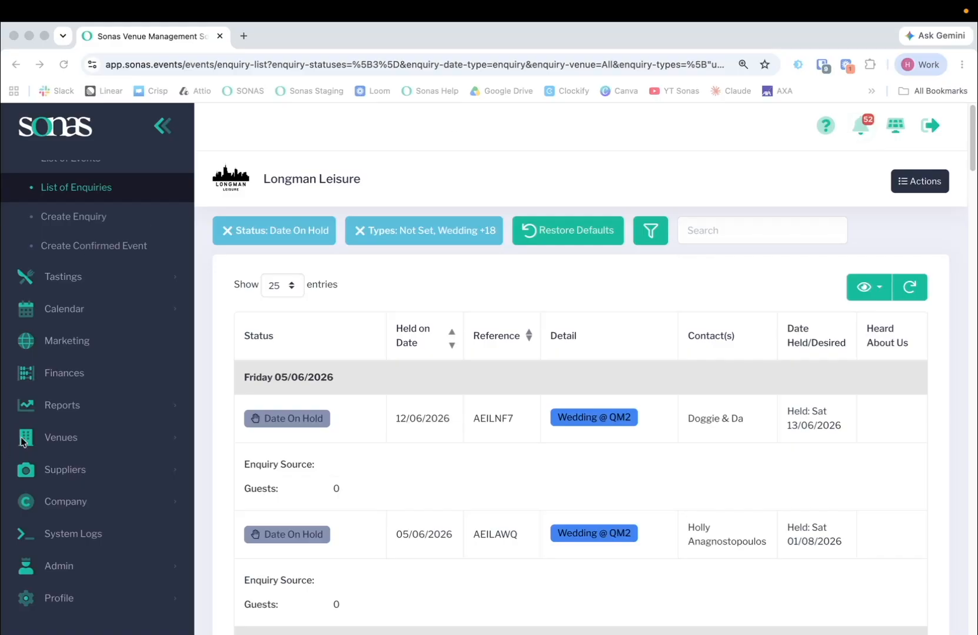
Start creating a new billable item in the company's billable items
click(66, 503)
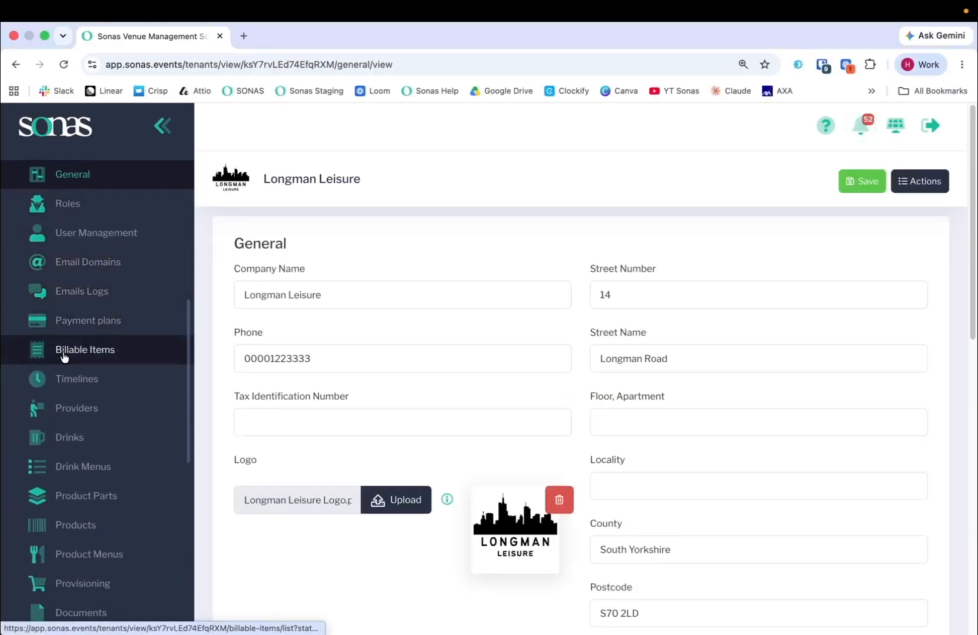
click(88, 351)
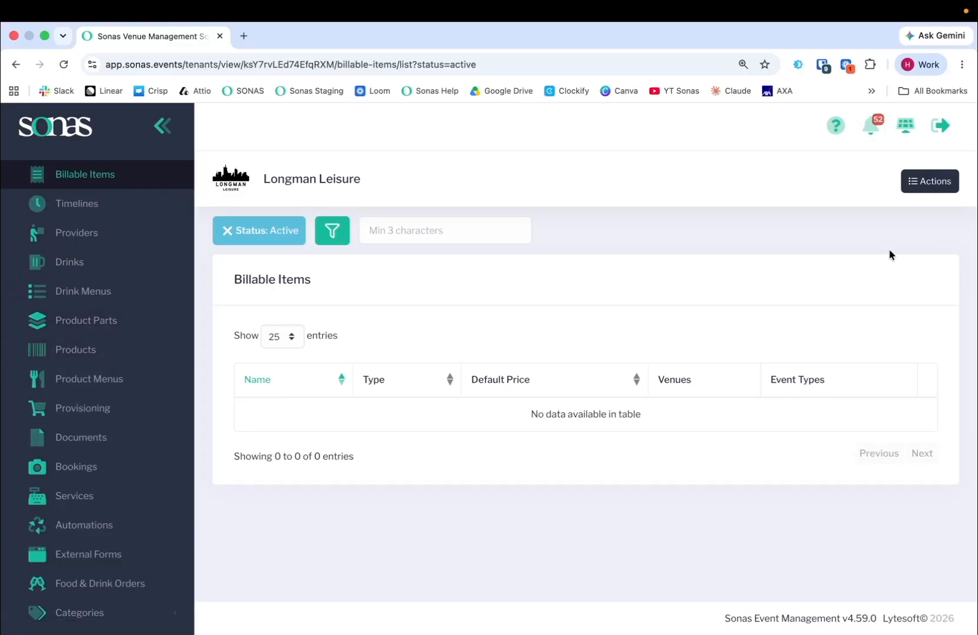
click(927, 182)
click(871, 210)
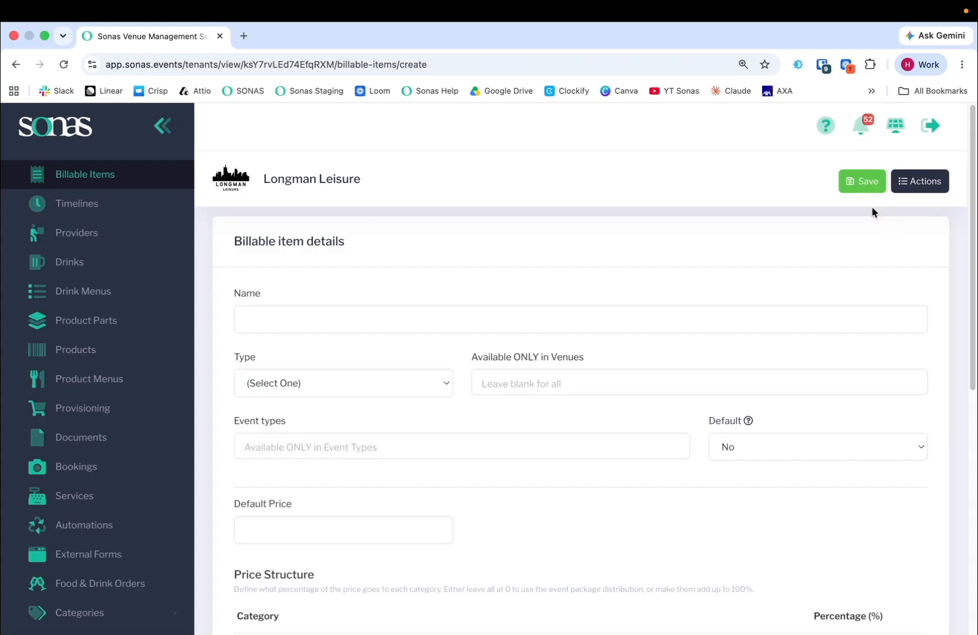
Name the billable item "Silver Pkg Adult" and set its type to Main Guest Adult
click(409, 315)
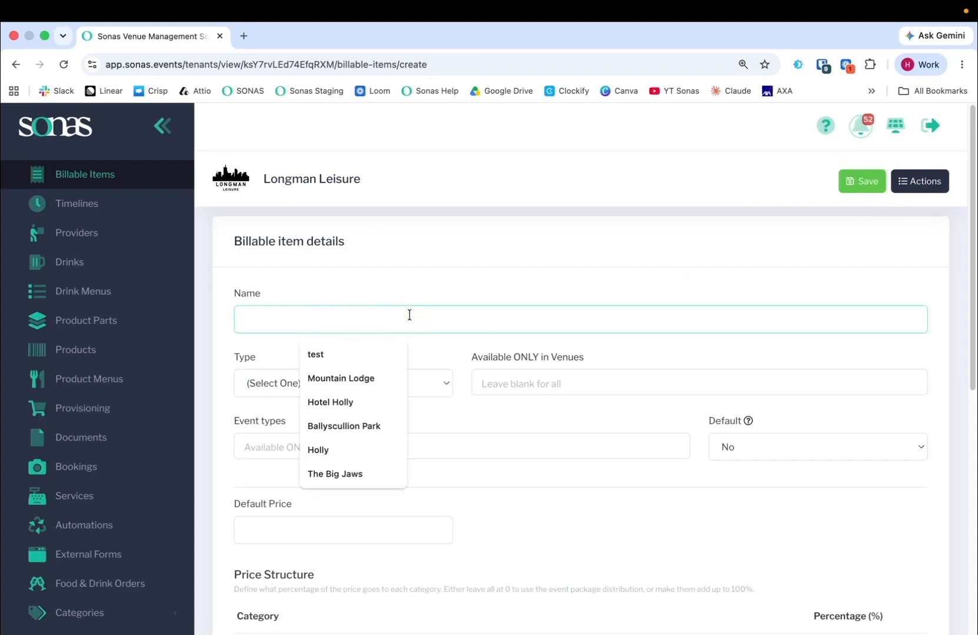
text(Gold)
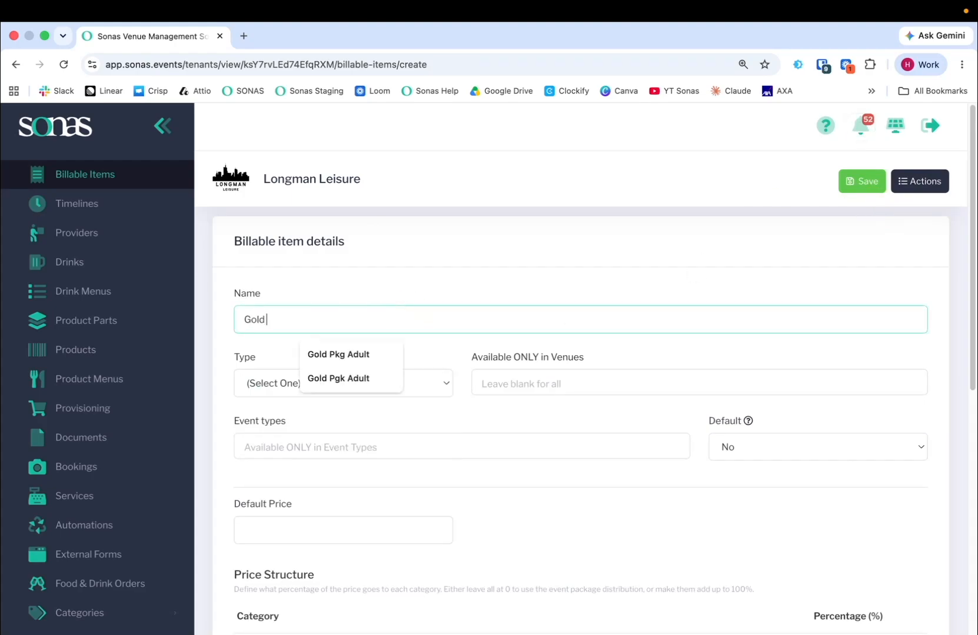
key(BackSpace)
key(BackSpace)
key(BackSpace)
key(BackSpace)
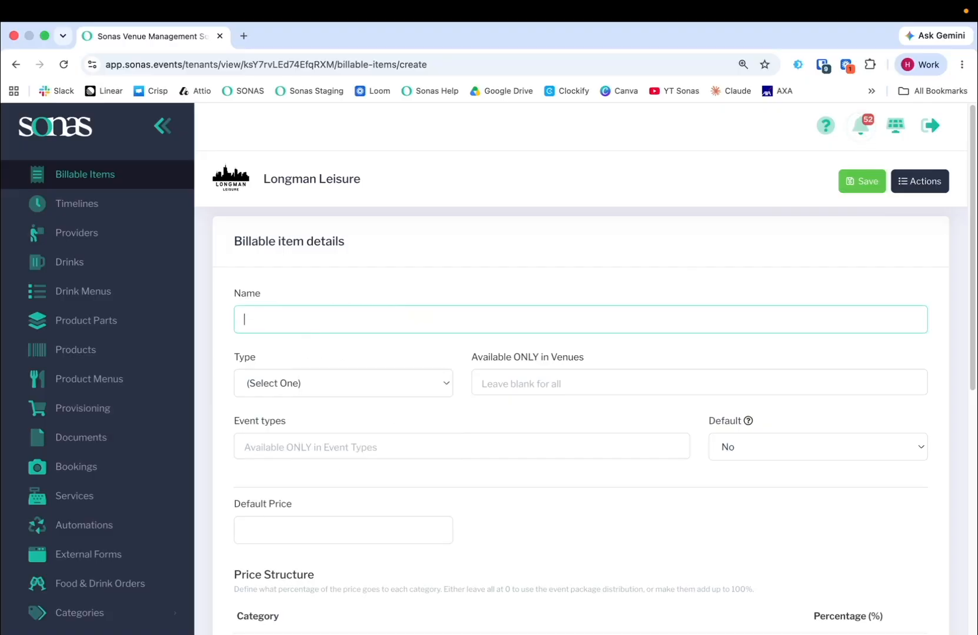
text(Silver Pkg Adult)
click(347, 381)
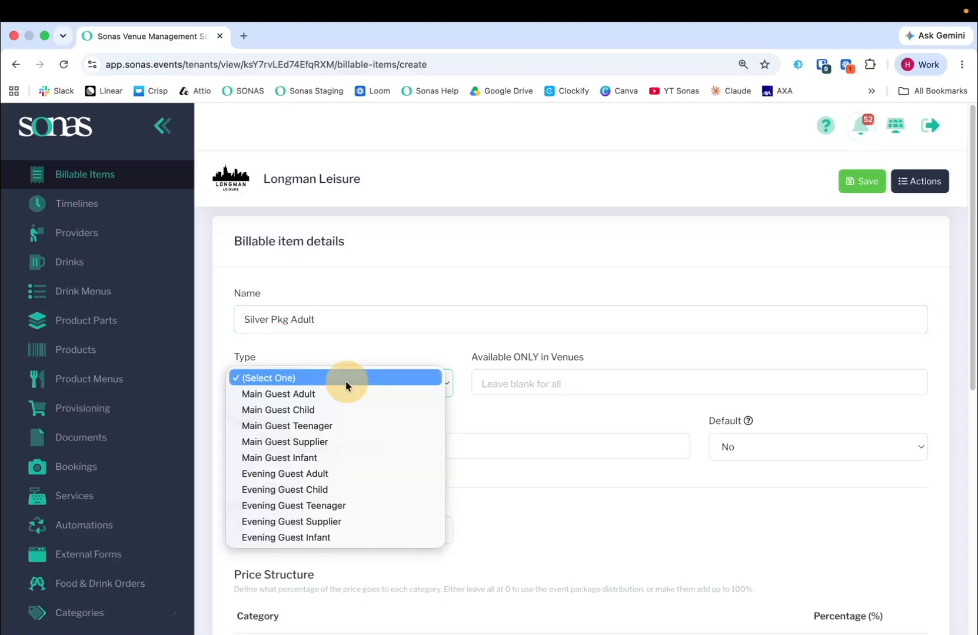
click(277, 398)
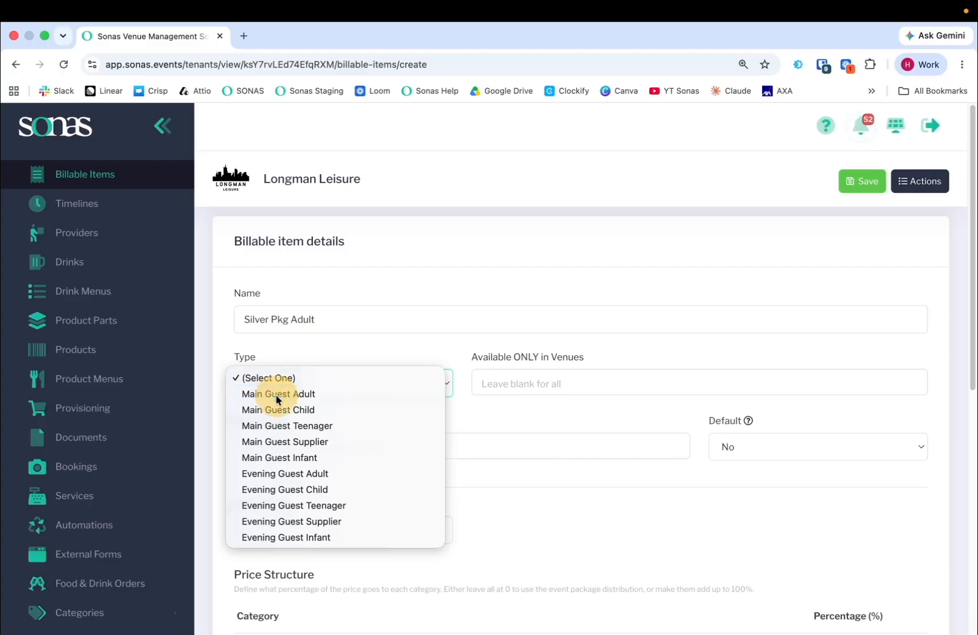
Restrict the billable item to the Hotel Holly venue and the Wedding event type
click(497, 384)
click(518, 465)
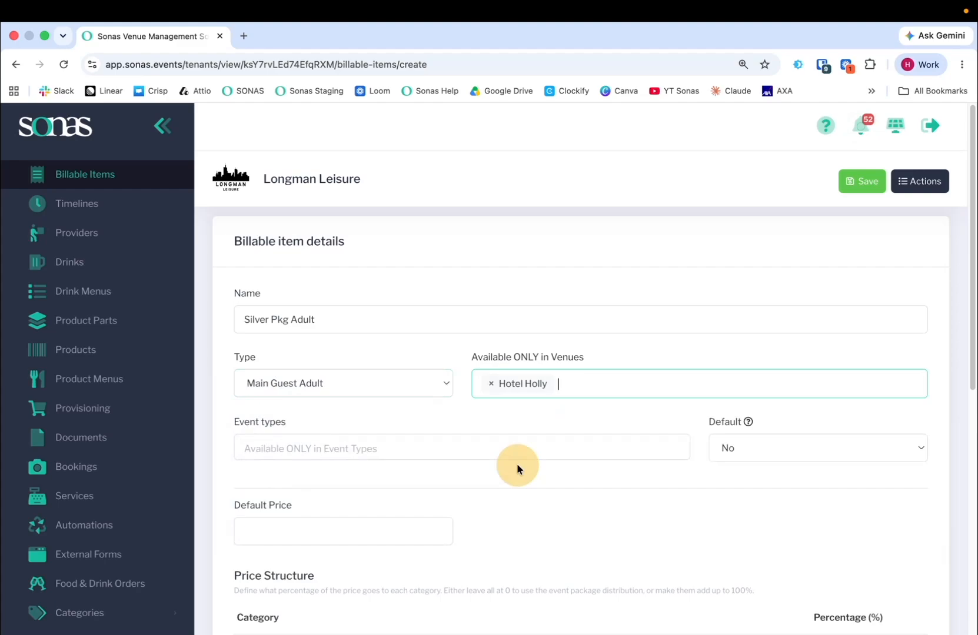
click(441, 358)
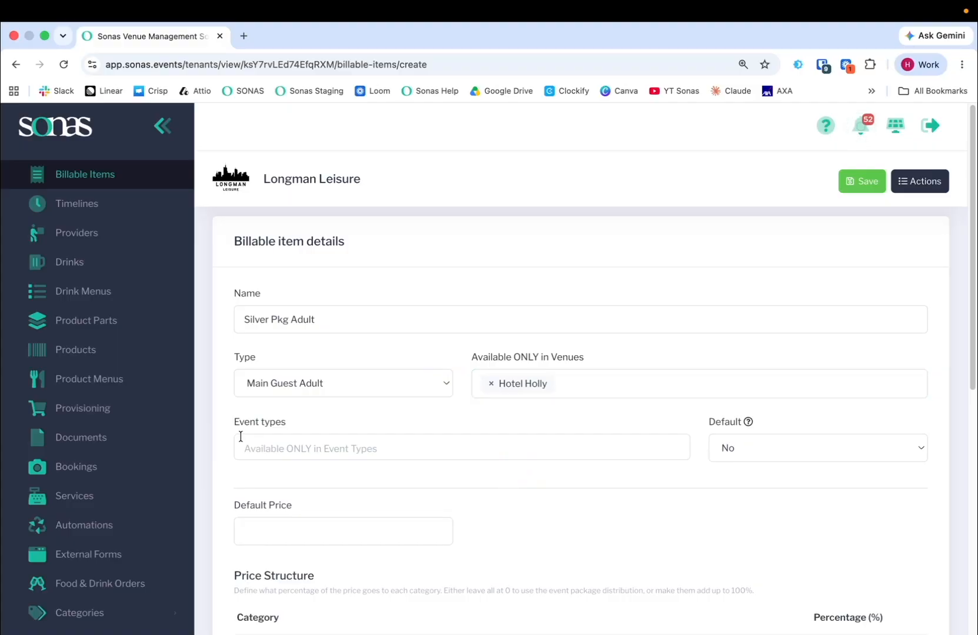
click(293, 441)
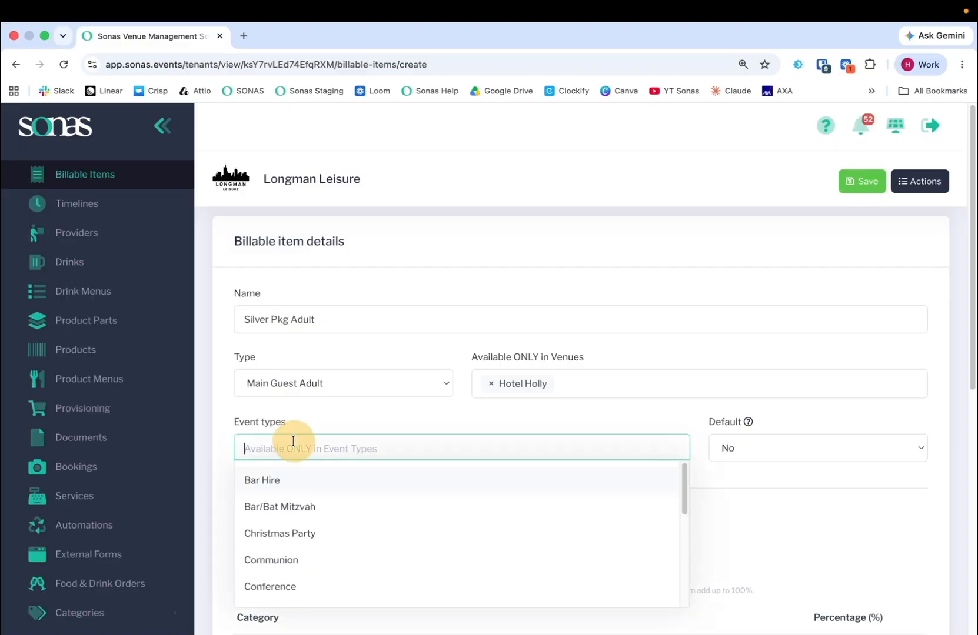
scroll(306, 504, down, 5)
click(282, 584)
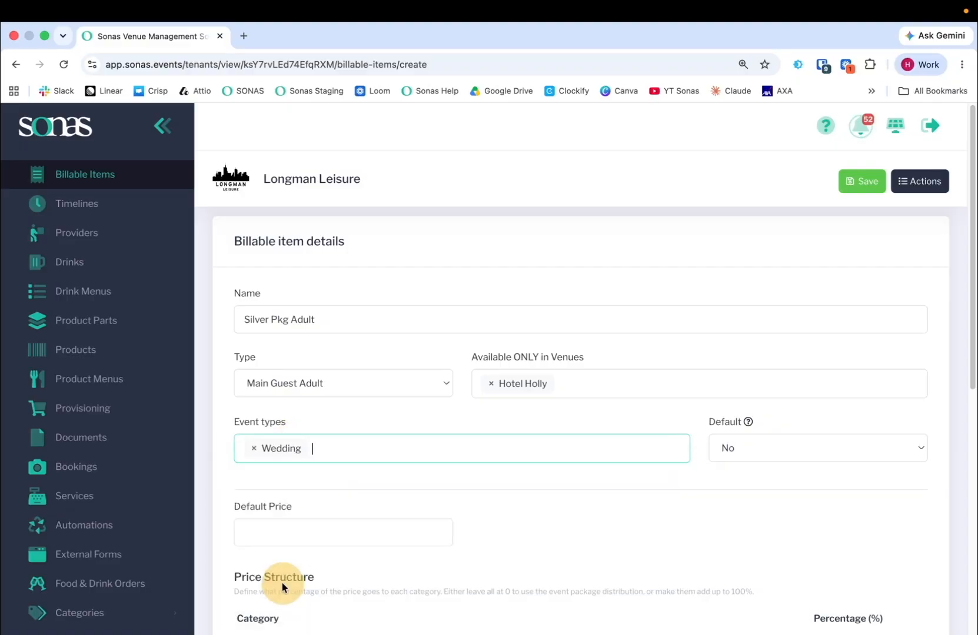
click(381, 417)
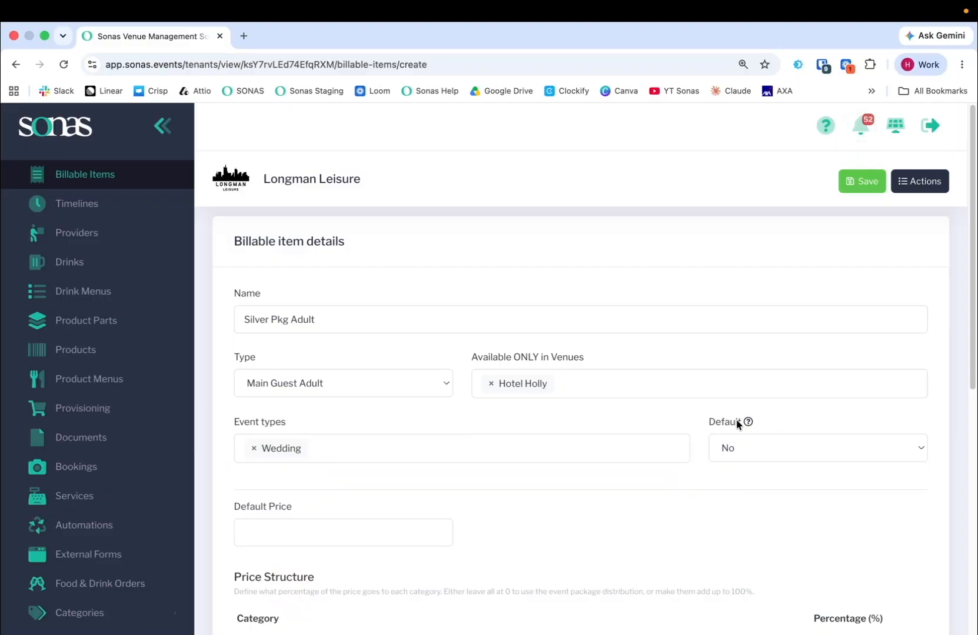
Set the default price to 100 and allocate 60% of it to Food in the price structure
click(288, 536)
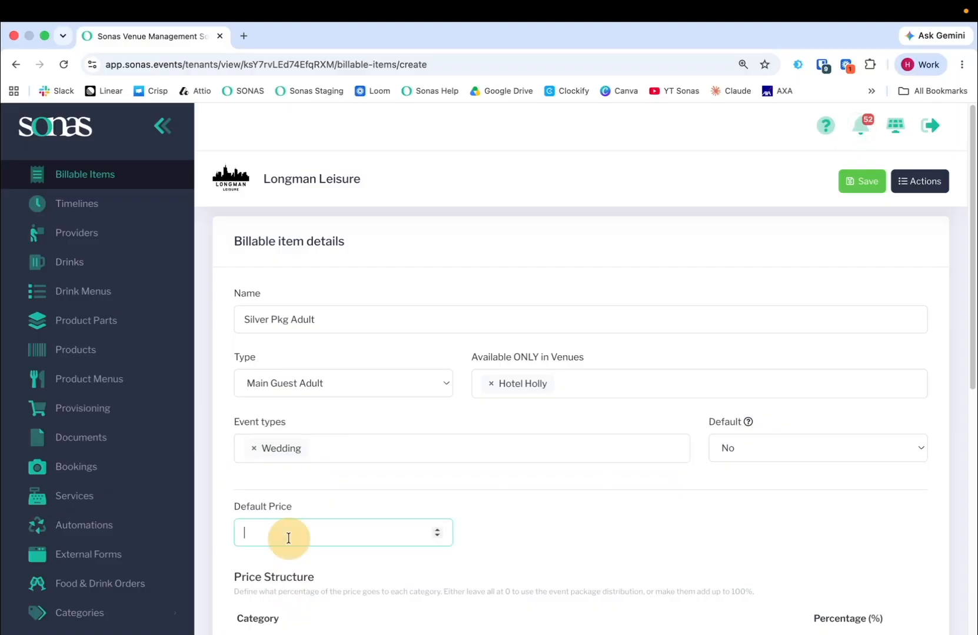
text(100)
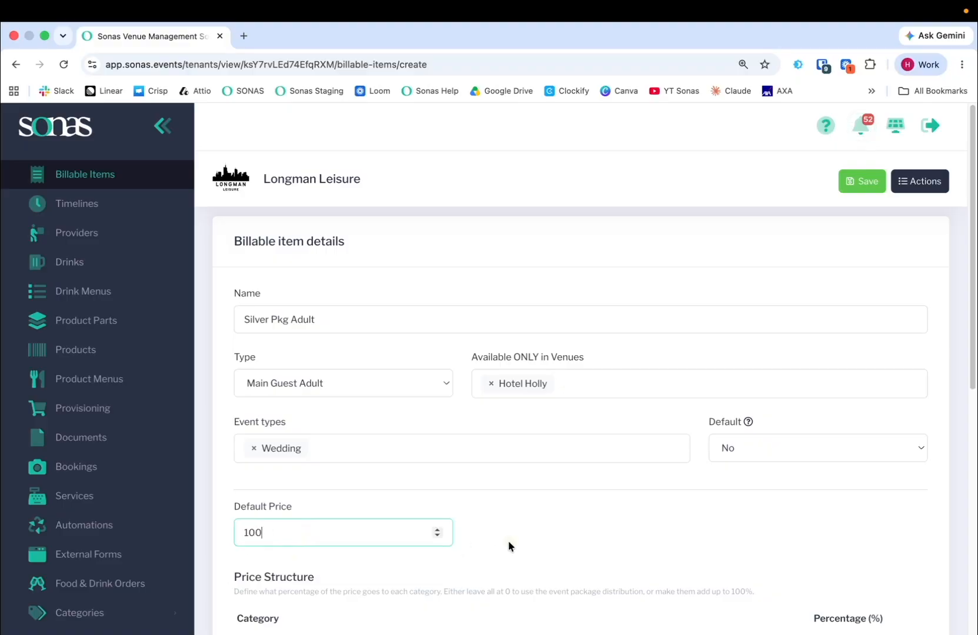
scroll(506, 540, down, 5)
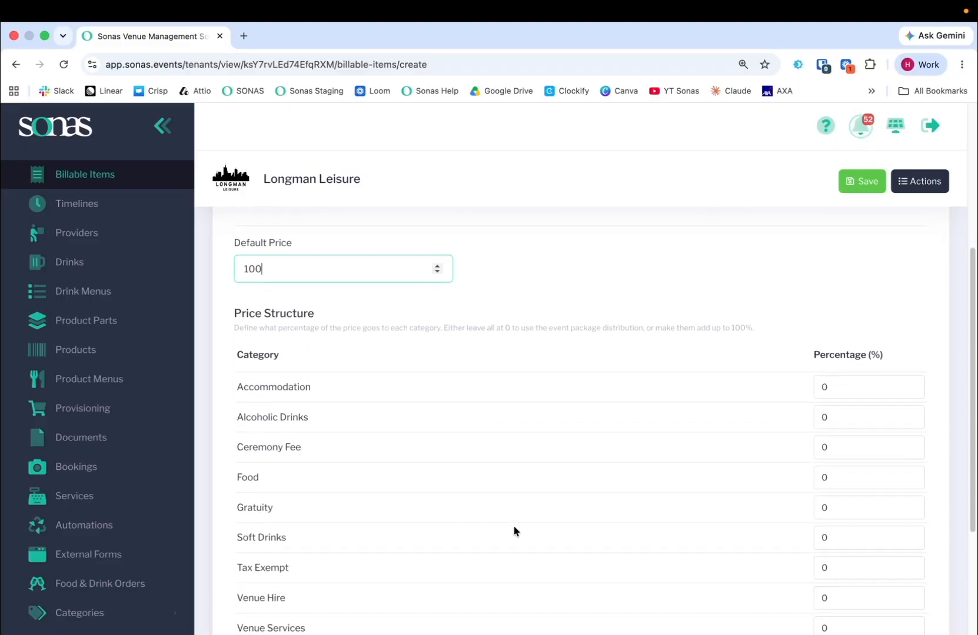
scroll(792, 521, down, 1)
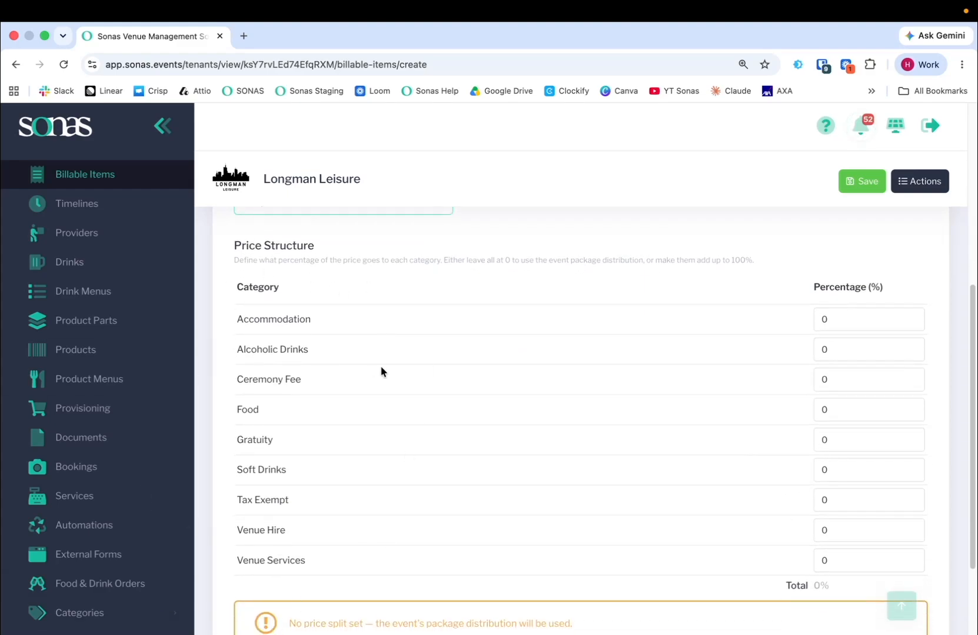
scroll(381, 365, up, 2)
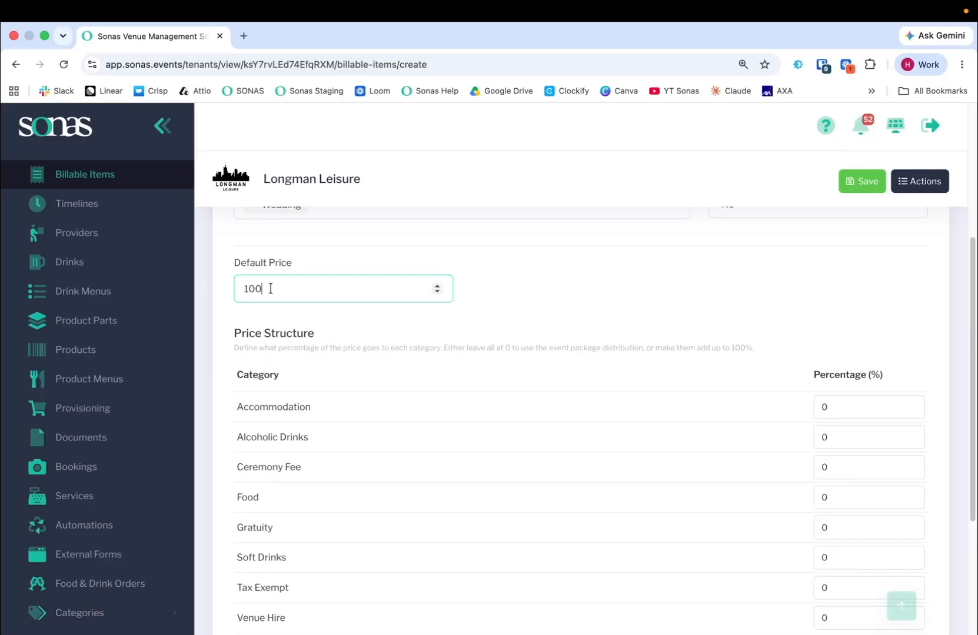
scroll(648, 513, down, 1)
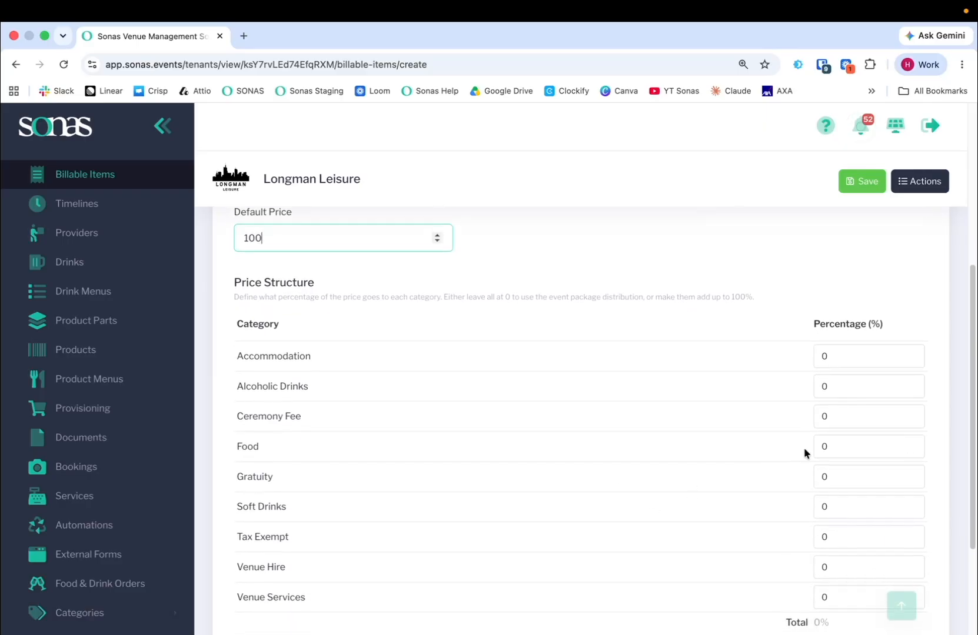
scroll(804, 453, down, 1)
double_click(830, 386)
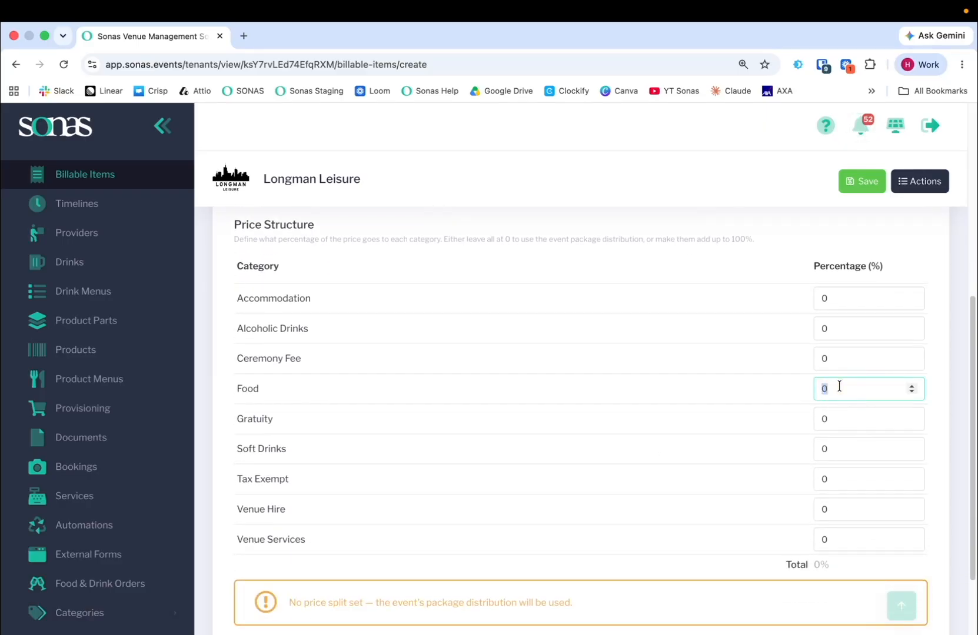
text(60)
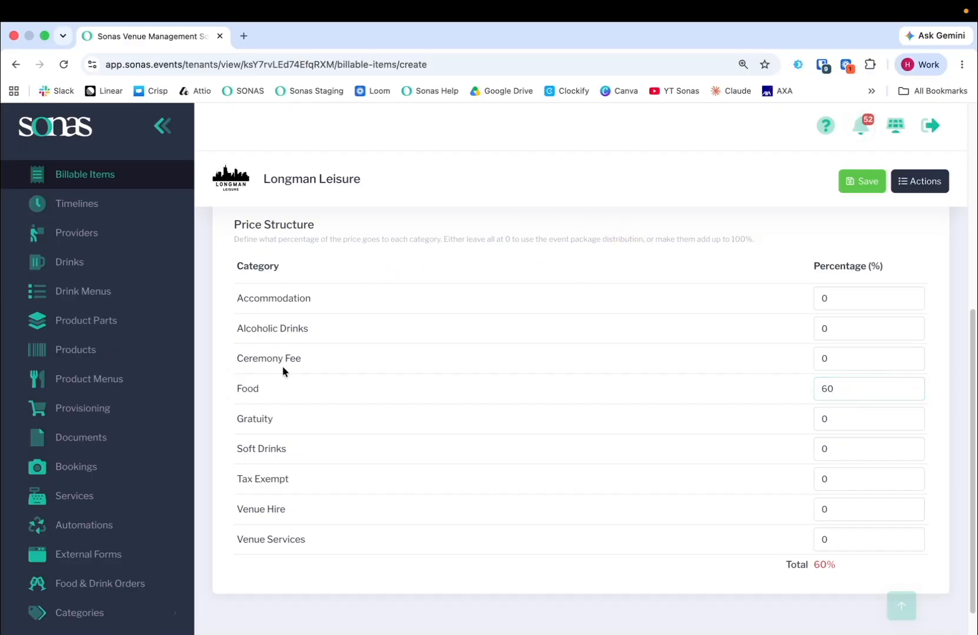
Allocate 30% of the price to Alcoholic Drinks and 10% to Soft Drinks
click(831, 324)
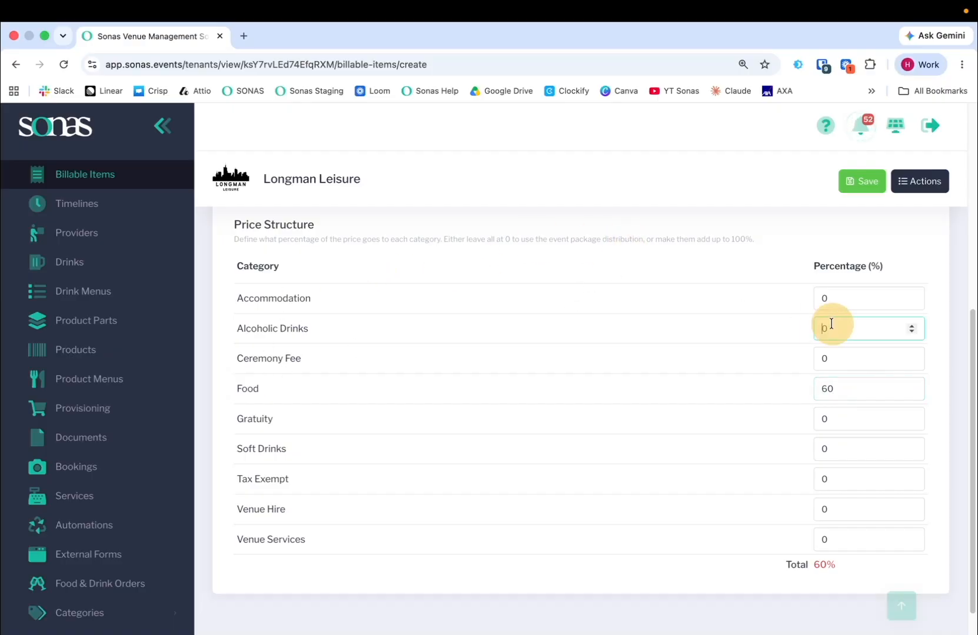
text(300)
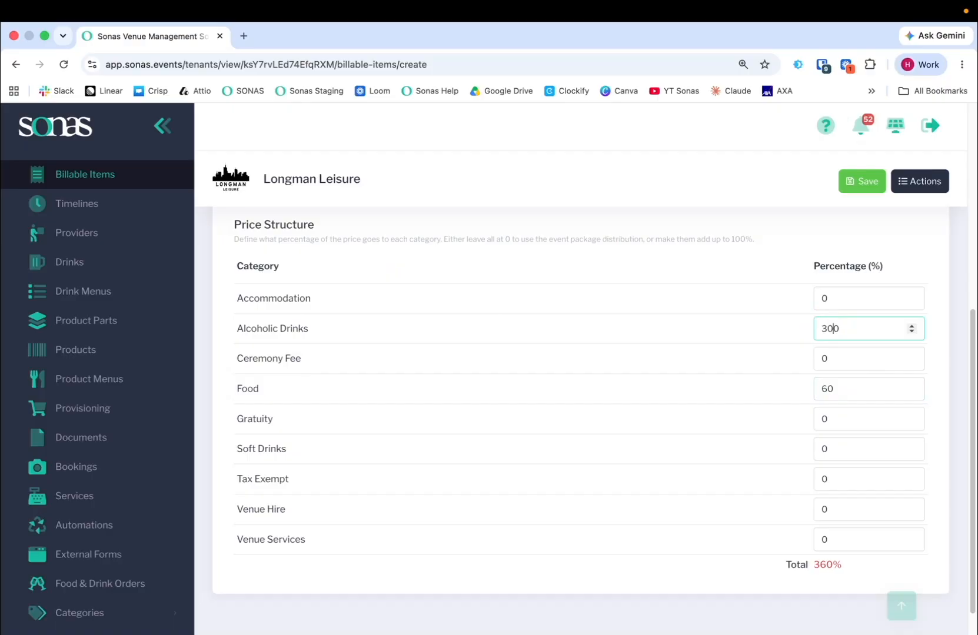
key(BackSpace)
click(793, 247)
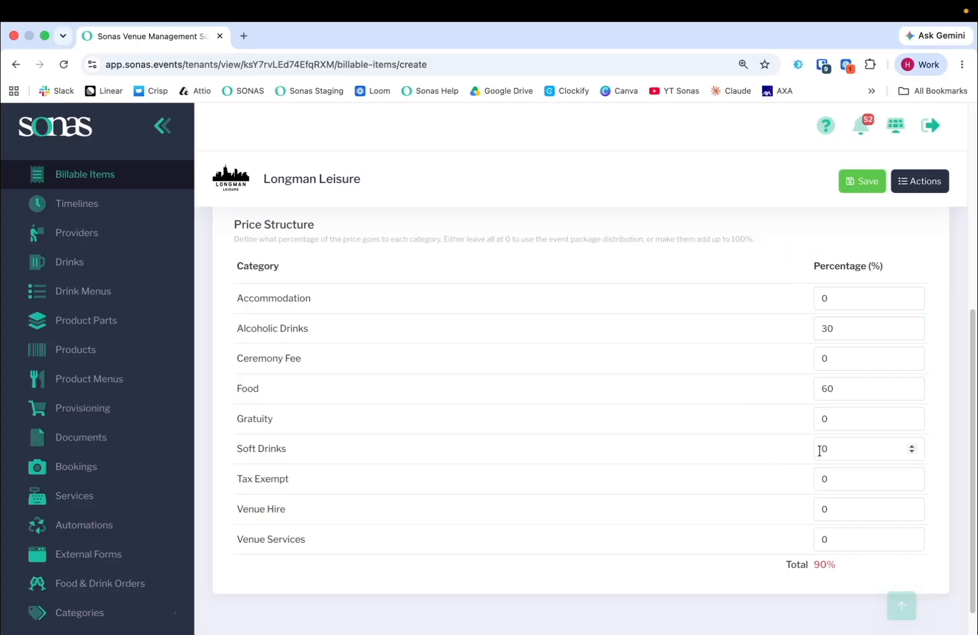
click(843, 452)
text(1)
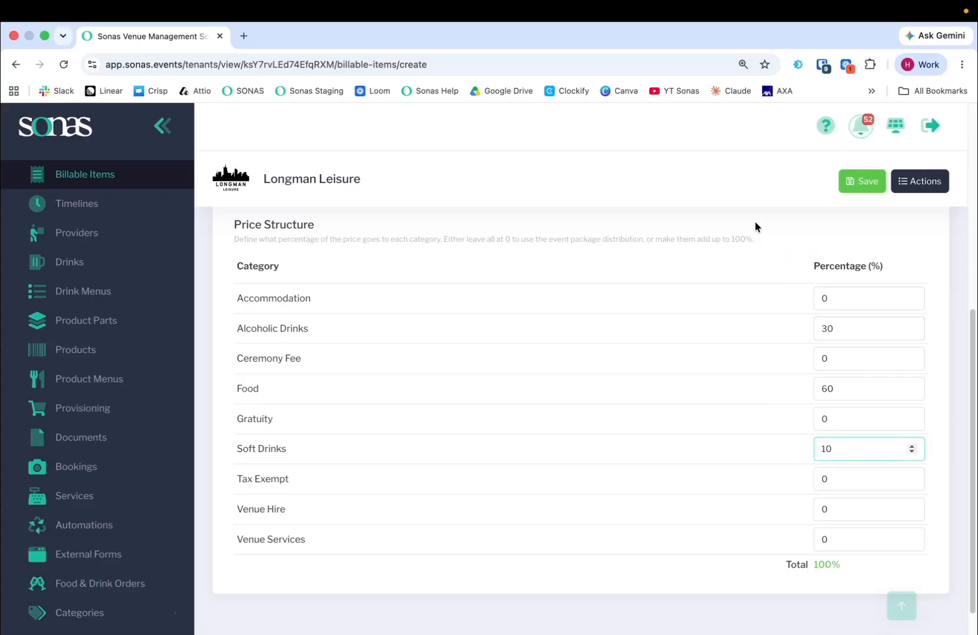
click(774, 230)
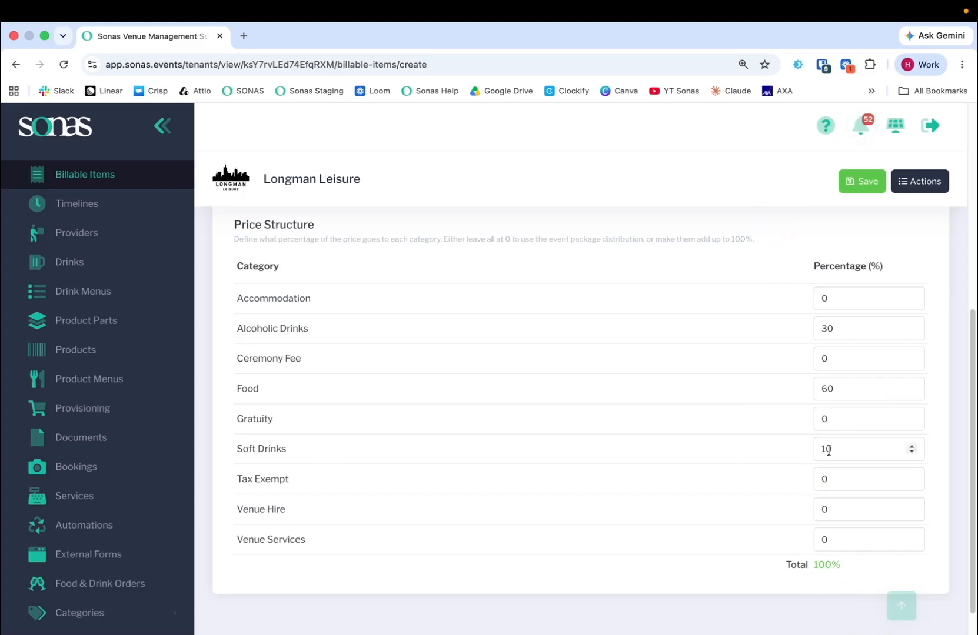
Check the default price against the category percentages and save the new billable item
scroll(787, 282, up, 2)
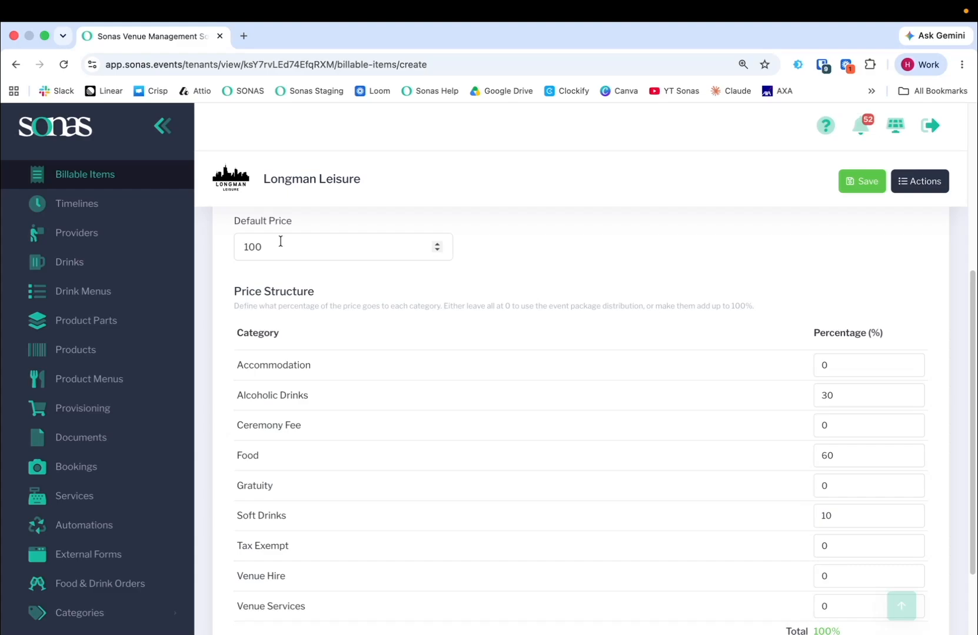
scroll(277, 318, down, 3)
click(858, 189)
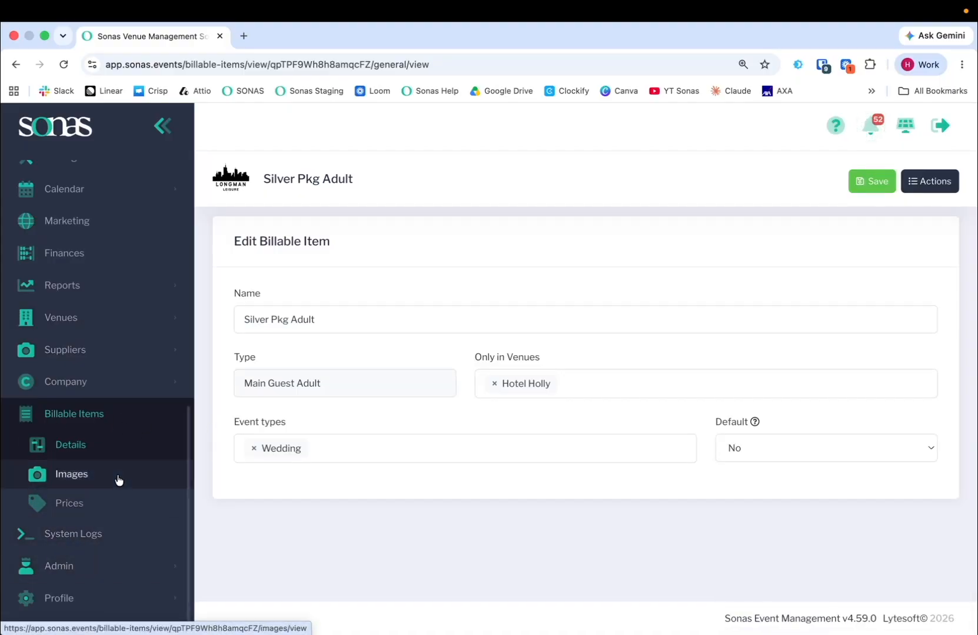
Open the prices of Silver Pkg Adult and expand its default price and structure for review
click(81, 505)
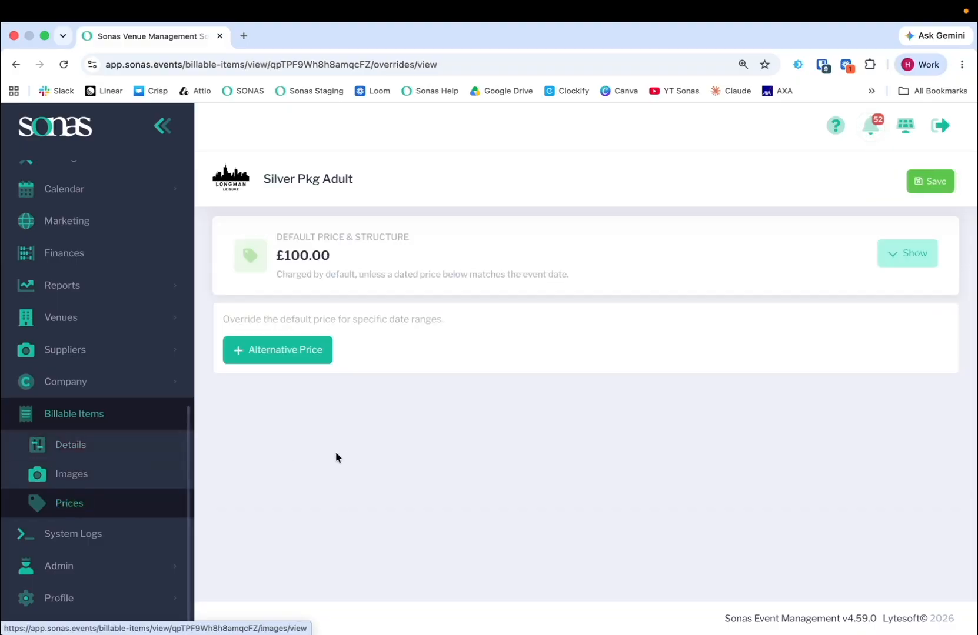
click(916, 254)
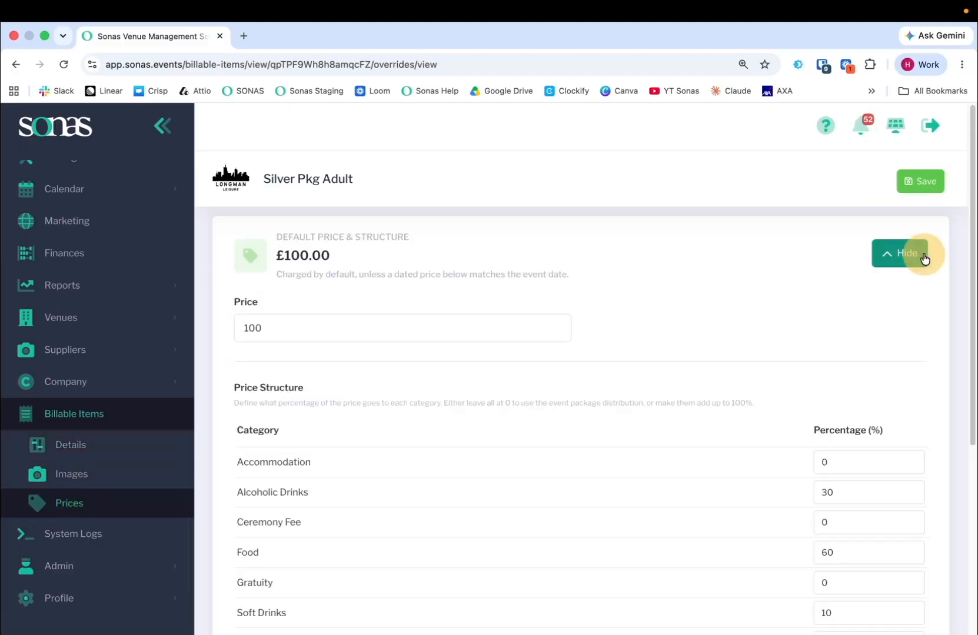
scroll(486, 497, down, 5)
scroll(538, 507, up, 5)
scroll(83, 355, up, 3)
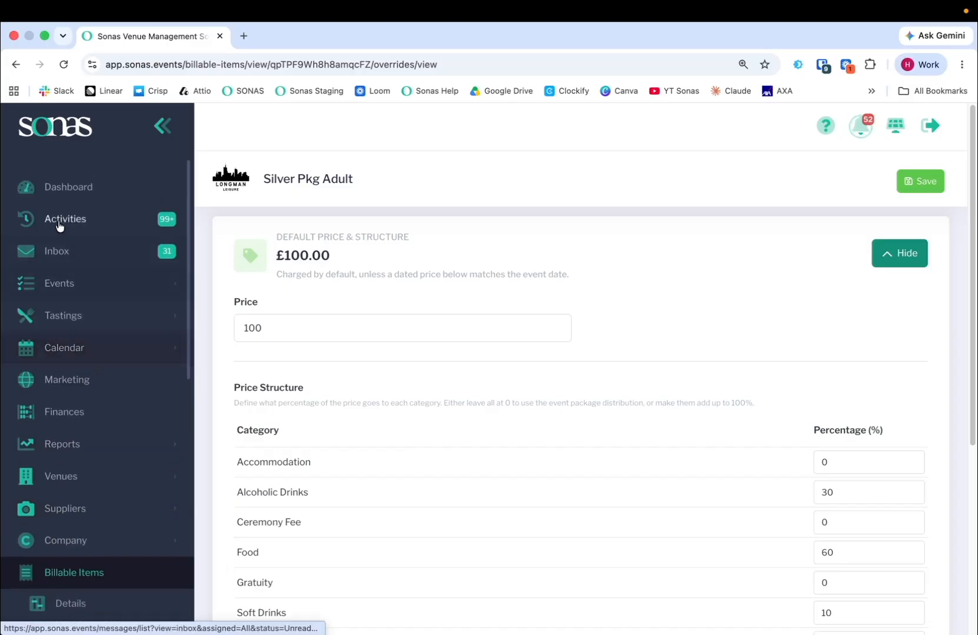
Open the on-hold wedding enquiry at HH dated 31/03/2026 from the list of enquiries
click(60, 283)
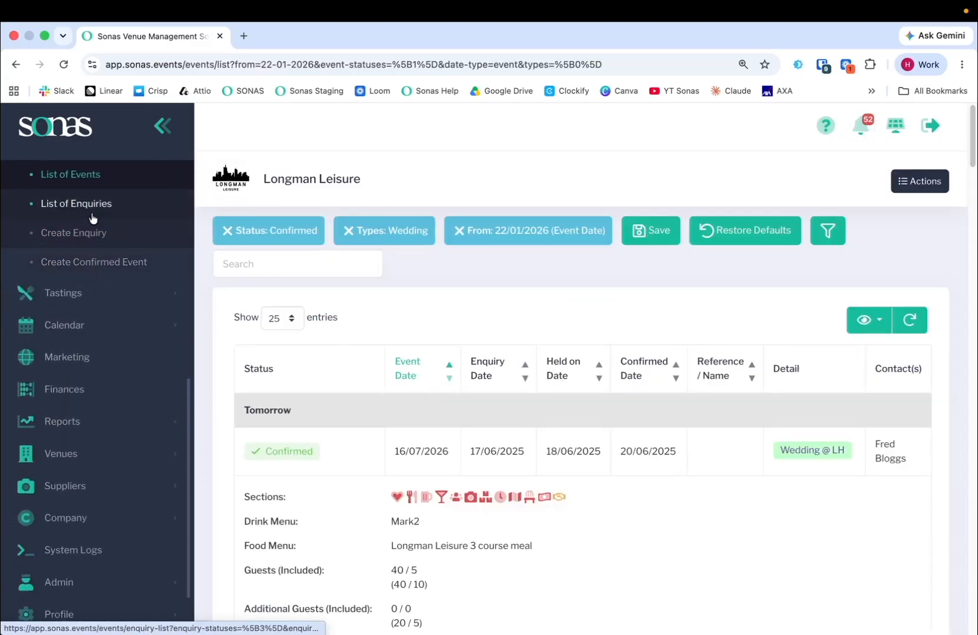
drag(92, 212, 93, 210)
click(93, 210)
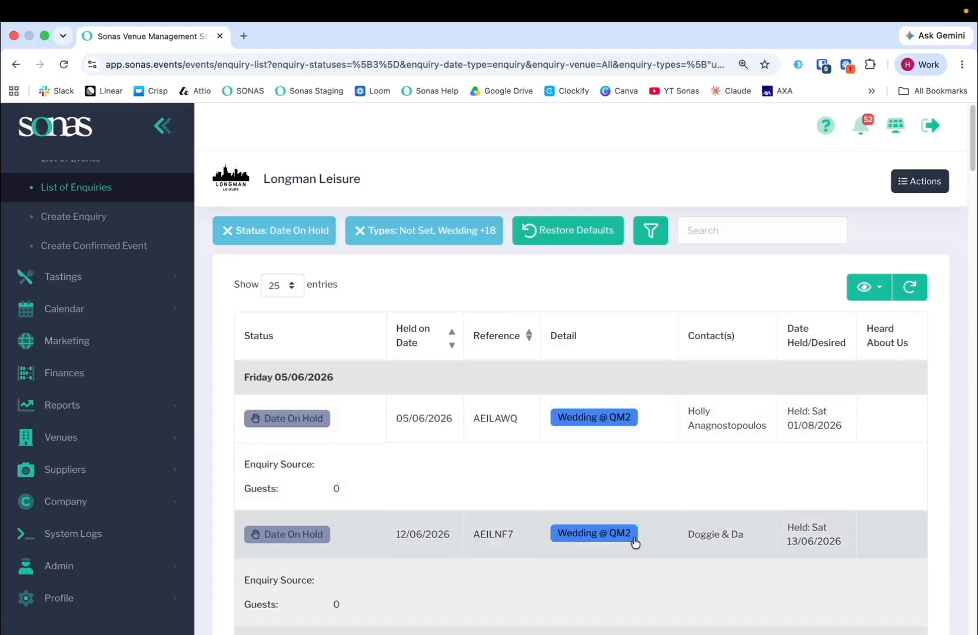
scroll(600, 529, down, 10)
scroll(543, 292, up, 2)
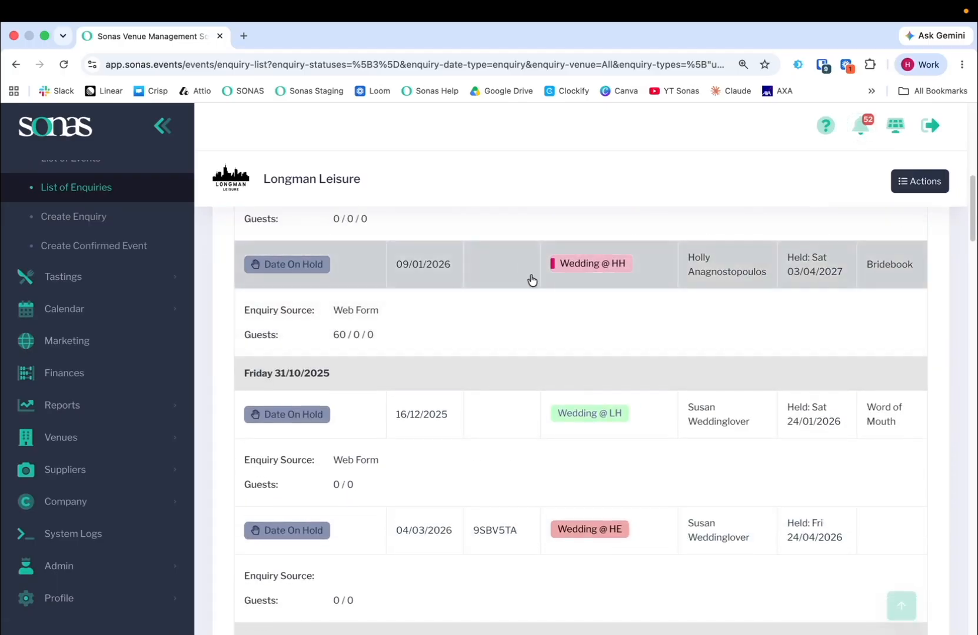
scroll(538, 304, up, 2)
click(520, 306)
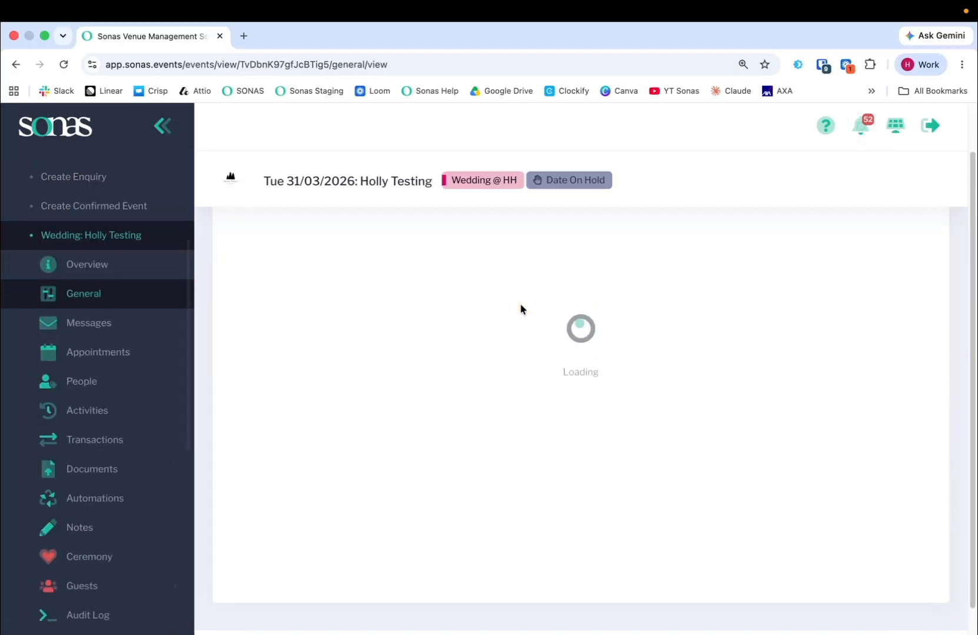
Start pre-confirming the wedding enquiry, choose a payment plan, and continue to the price breakdown
click(923, 183)
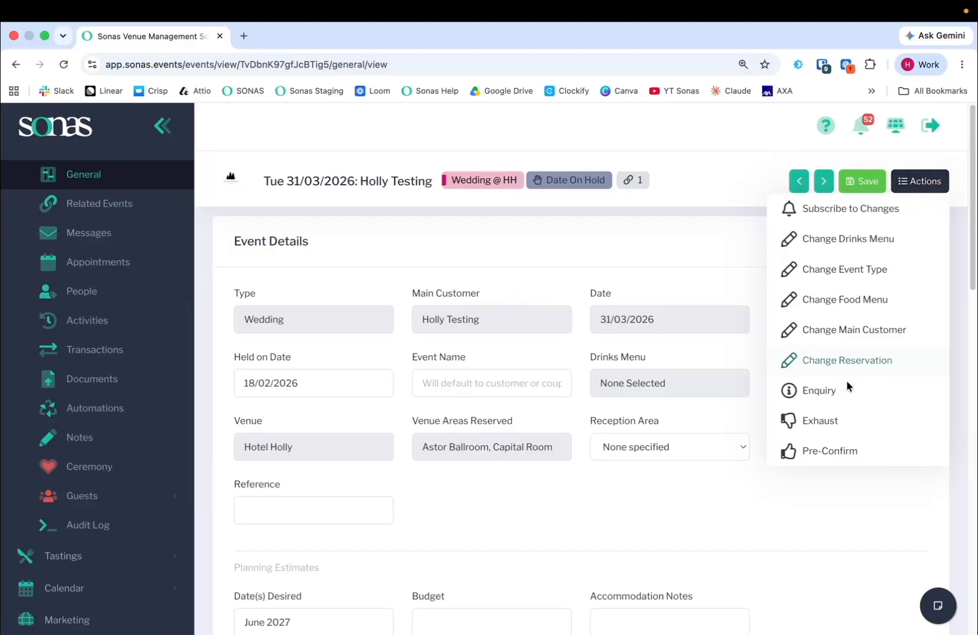
click(830, 451)
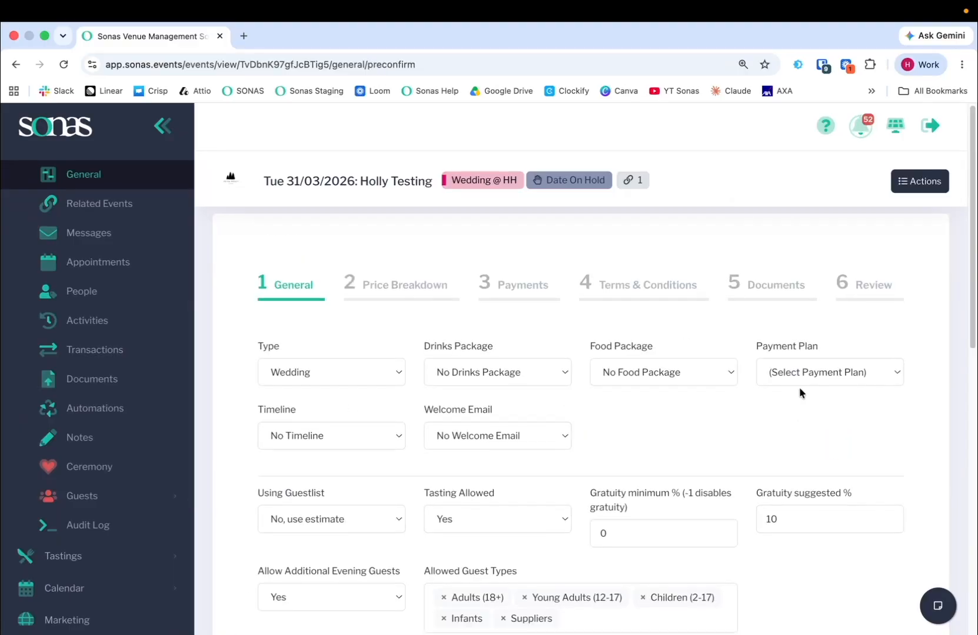
click(802, 373)
click(785, 415)
scroll(843, 247, down, 10)
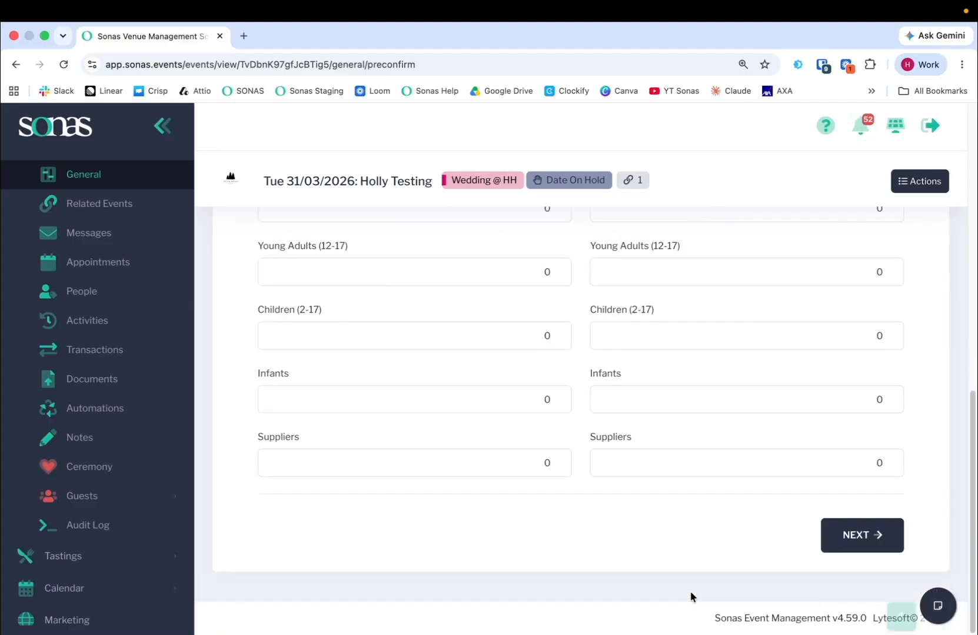
click(853, 534)
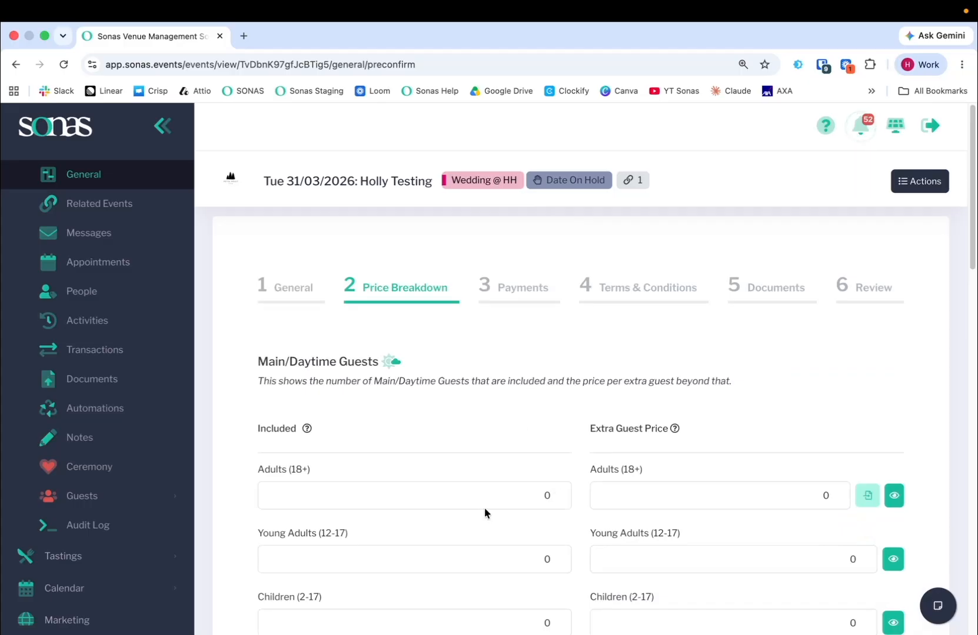
Set the included main/daytime Adults (18+) to 80
scroll(485, 500, down, 2)
scroll(487, 488, down, 2)
scroll(410, 500, up, 4)
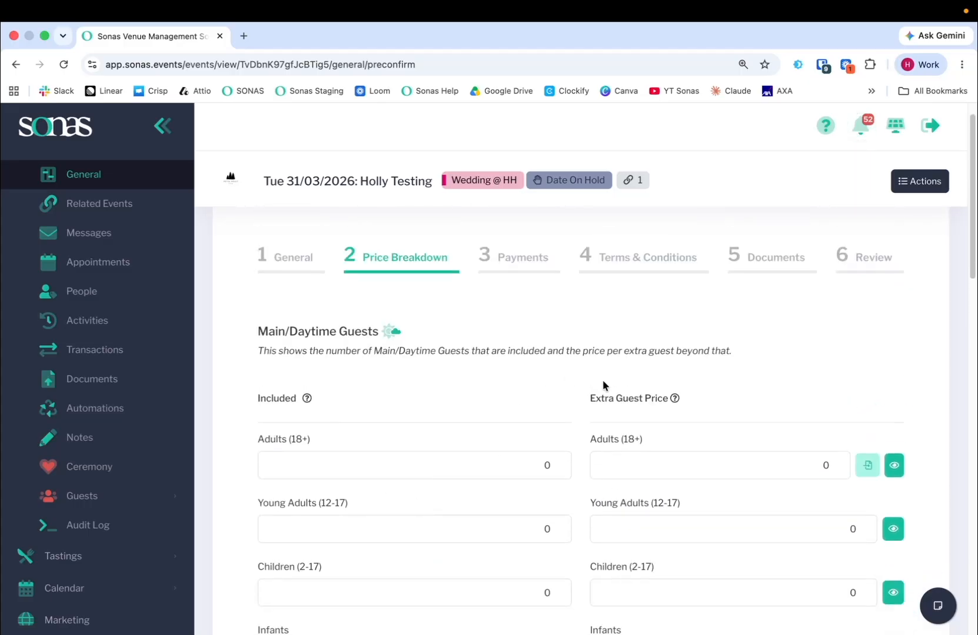
scroll(529, 406, down, 1)
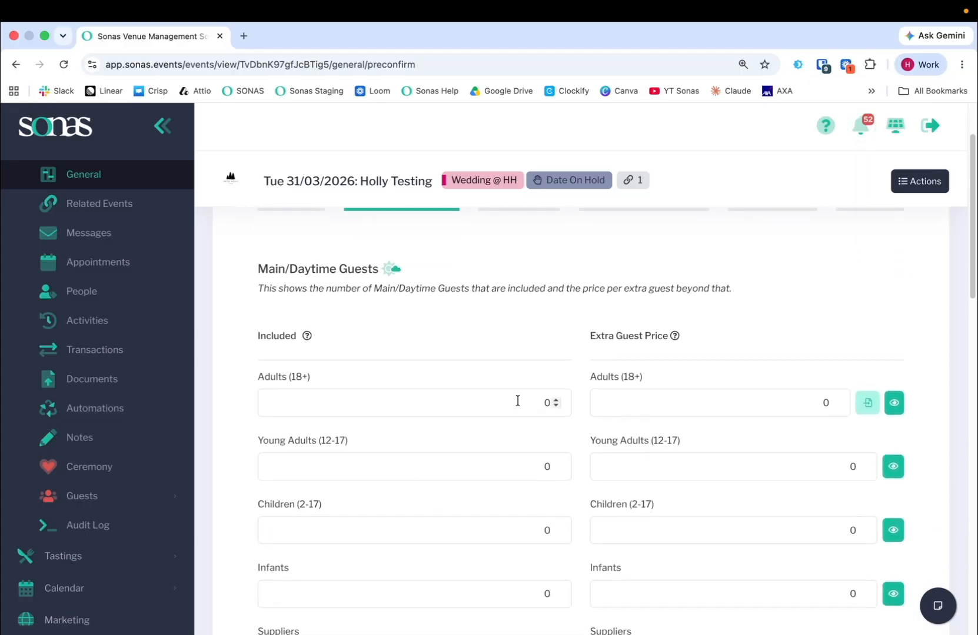
click(522, 402)
text(8)
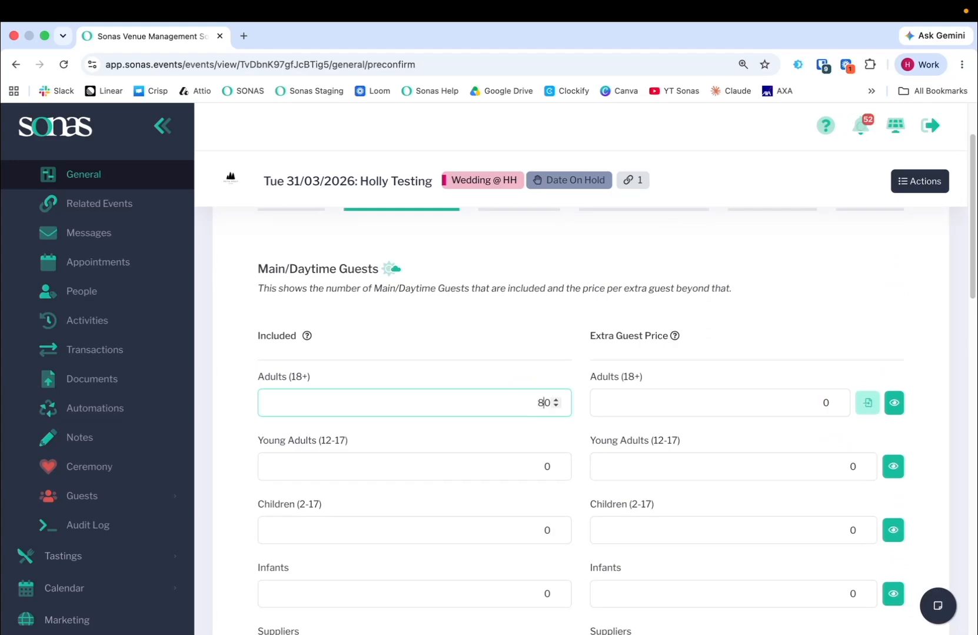
click(463, 333)
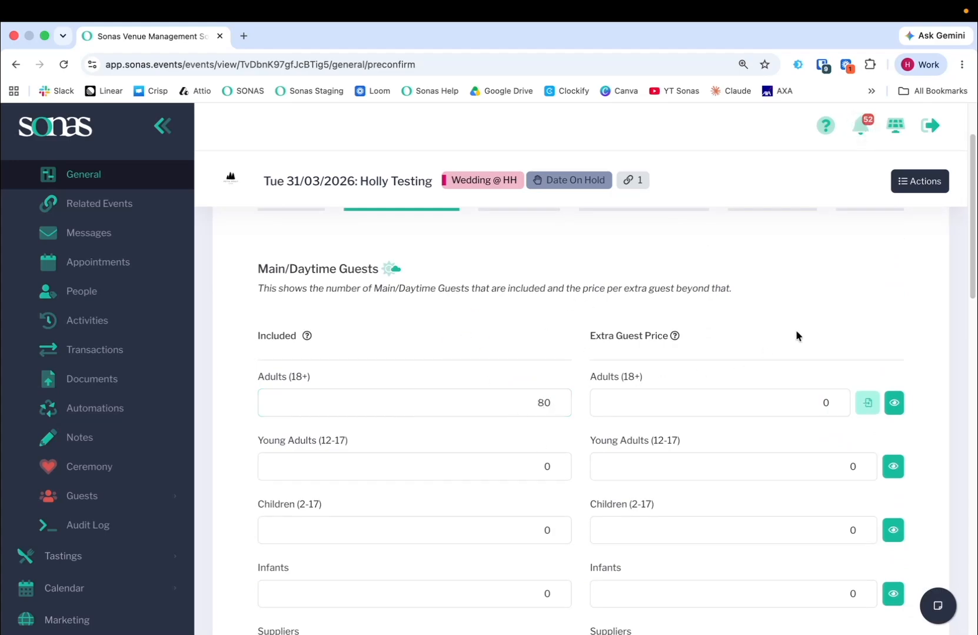
Set the main/daytime extra guest price for Adults (18+) to 100 and expand its category distribution
scroll(796, 337, down, 1)
click(762, 319)
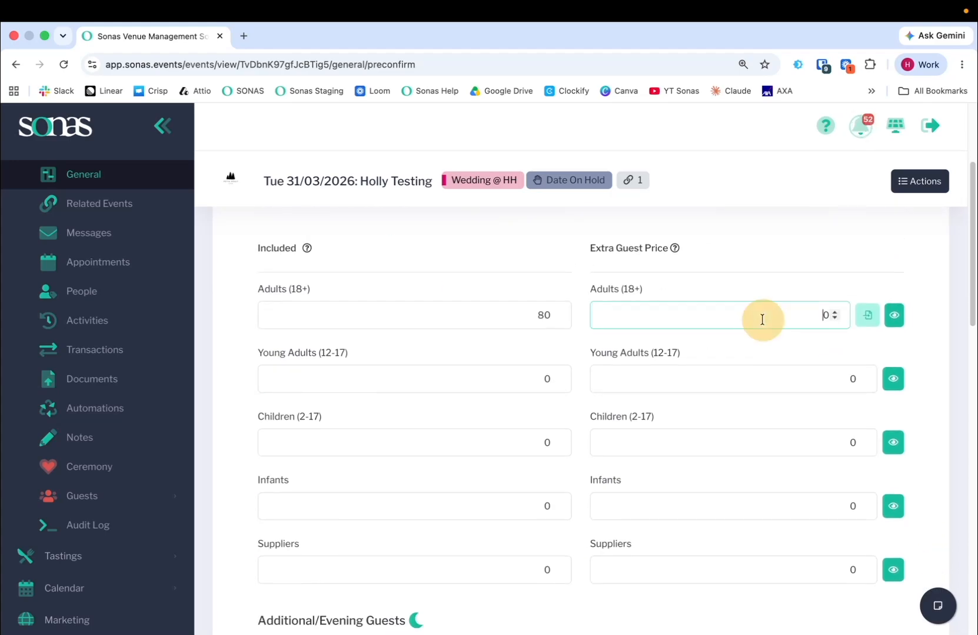
click(895, 316)
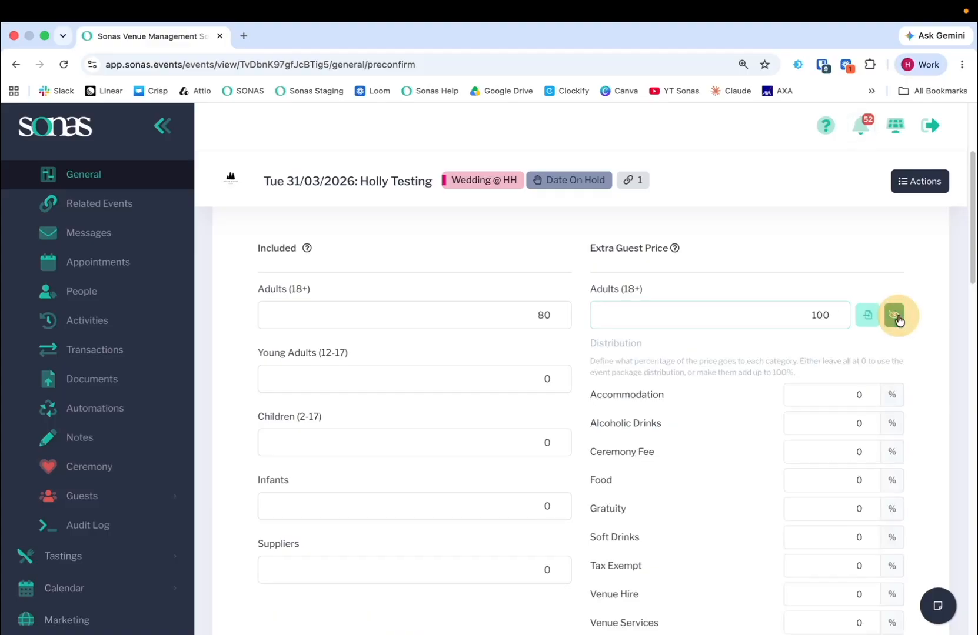
scroll(898, 328, down, 2)
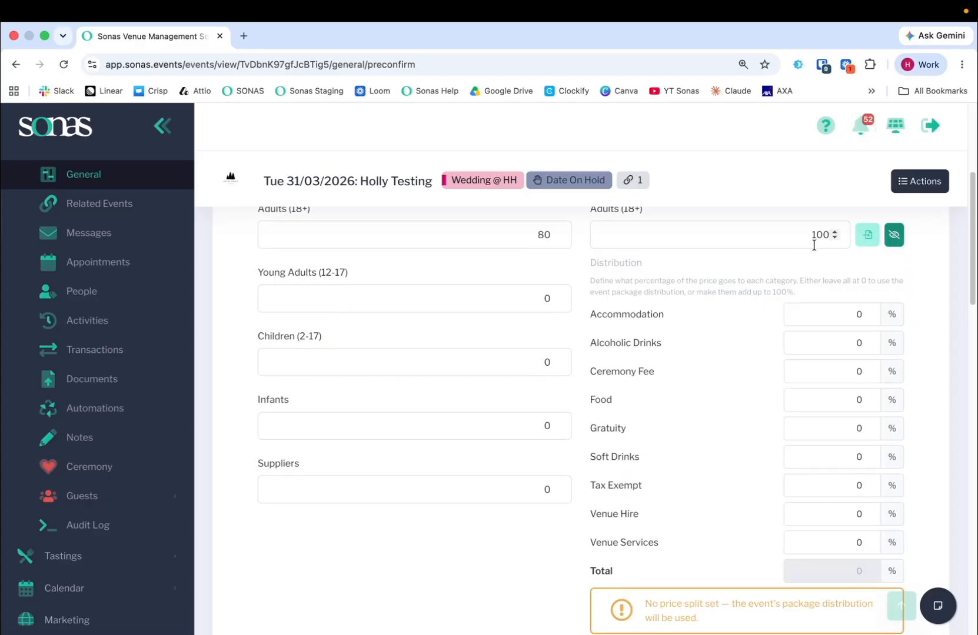
Load the Silver Pkg Adult defaults into the Adults (18+) extra guest price, then collapse and re-expand its distribution
click(870, 236)
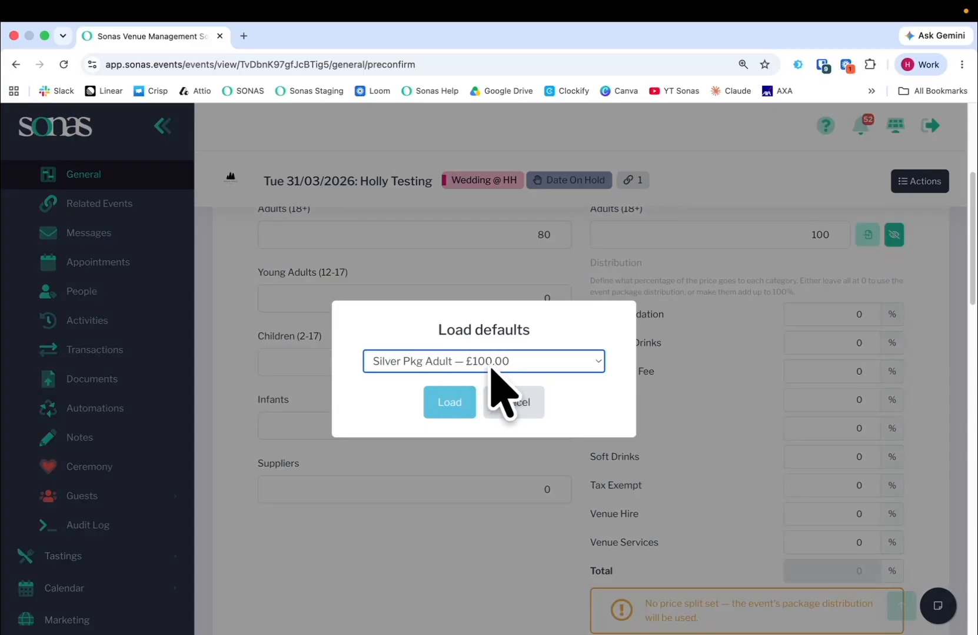
click(448, 411)
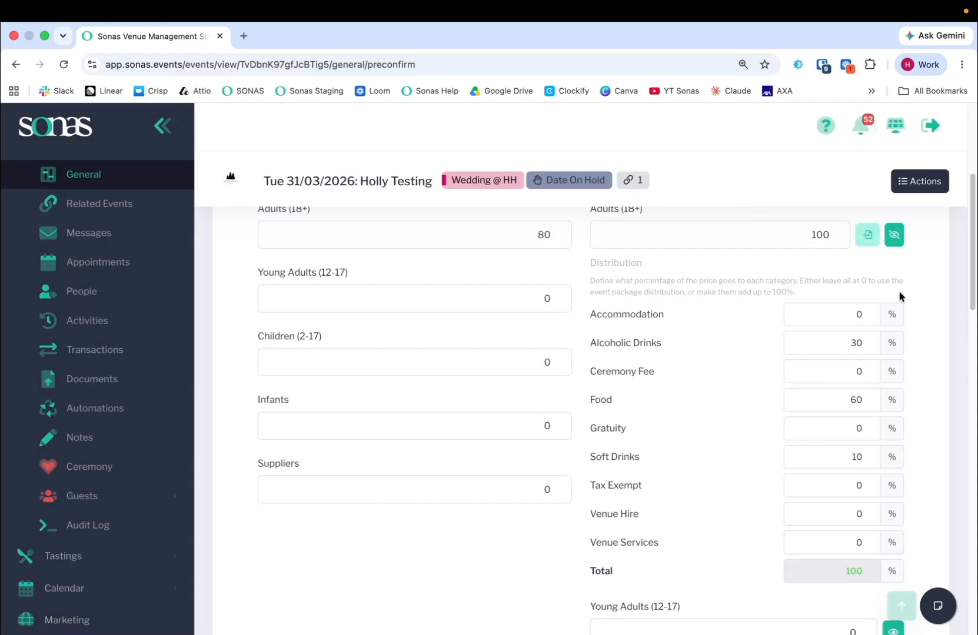
click(890, 238)
click(893, 234)
Change the main/daytime extra guest price for Adults (18+) to 125, keeping the loaded category percentages
click(845, 226)
double_click(820, 235)
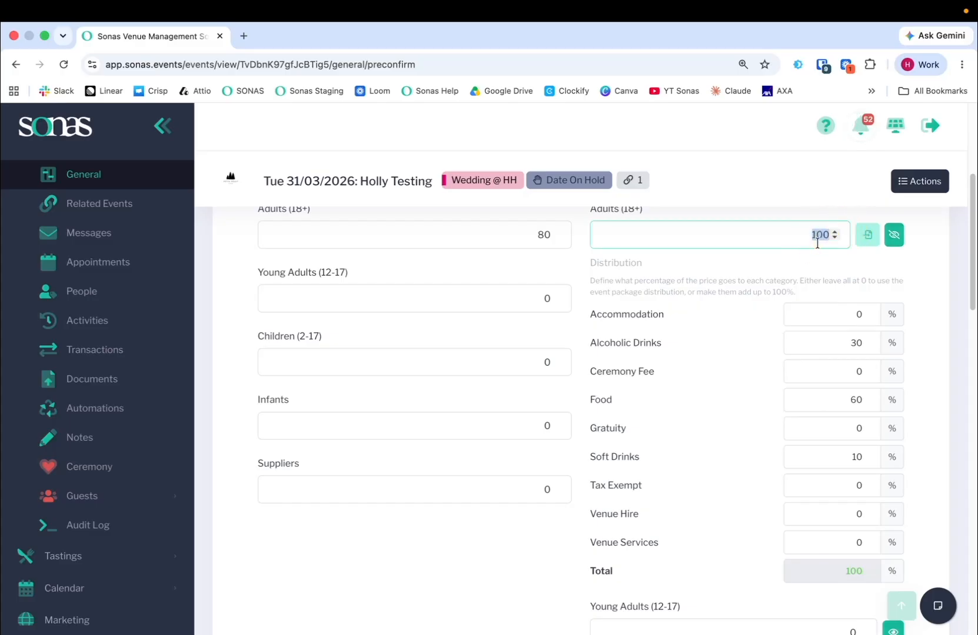
text(125)
click(821, 257)
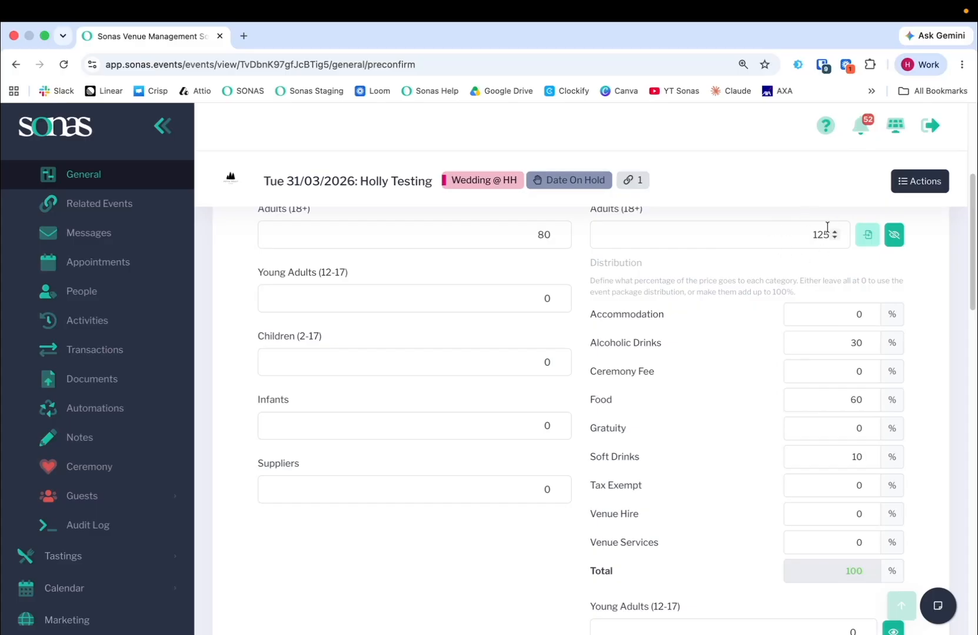
Review the other guest types' extra prices, the additional/evening guest section and the package price breakdown for VAT
scroll(915, 272, down, 6)
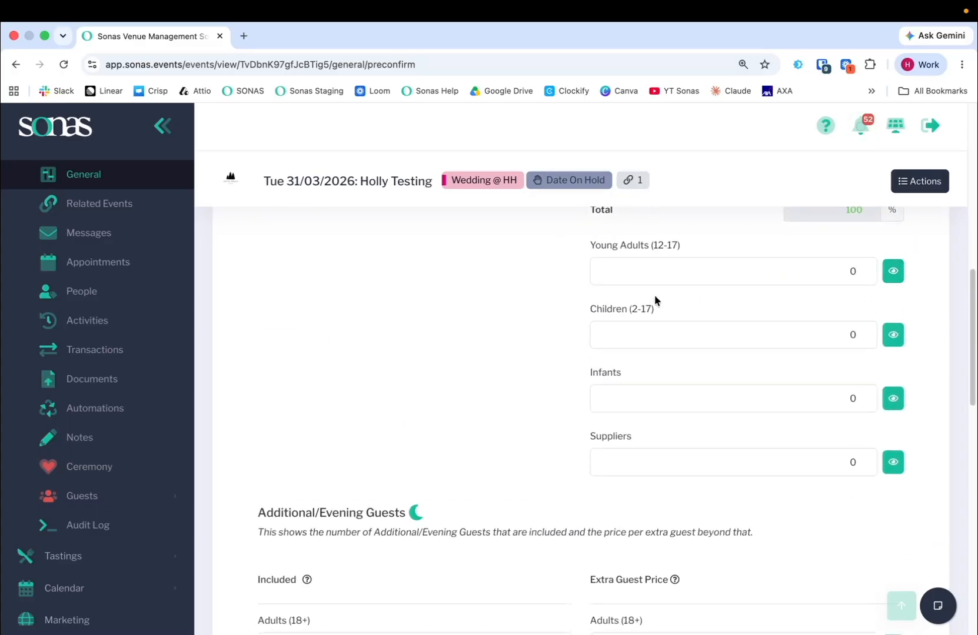
scroll(876, 353, down, 5)
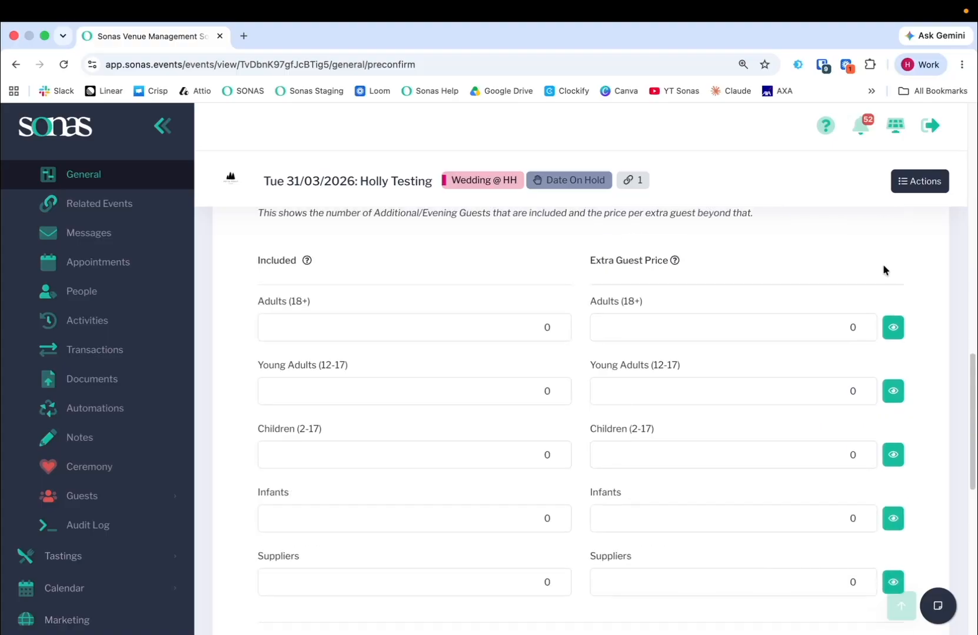
scroll(855, 370, up, 1)
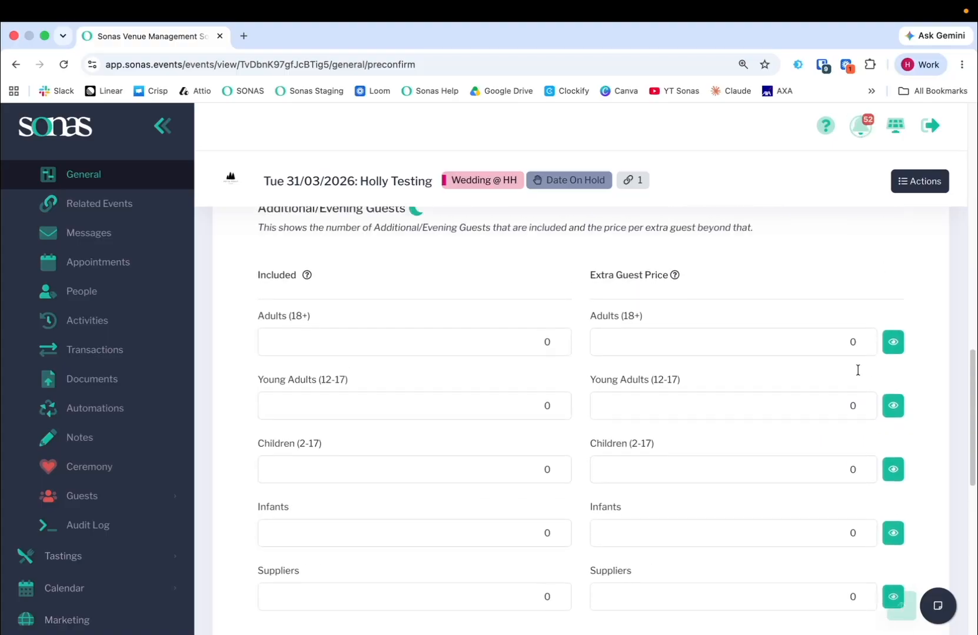
scroll(855, 371, down, 3)
scroll(851, 364, down, 3)
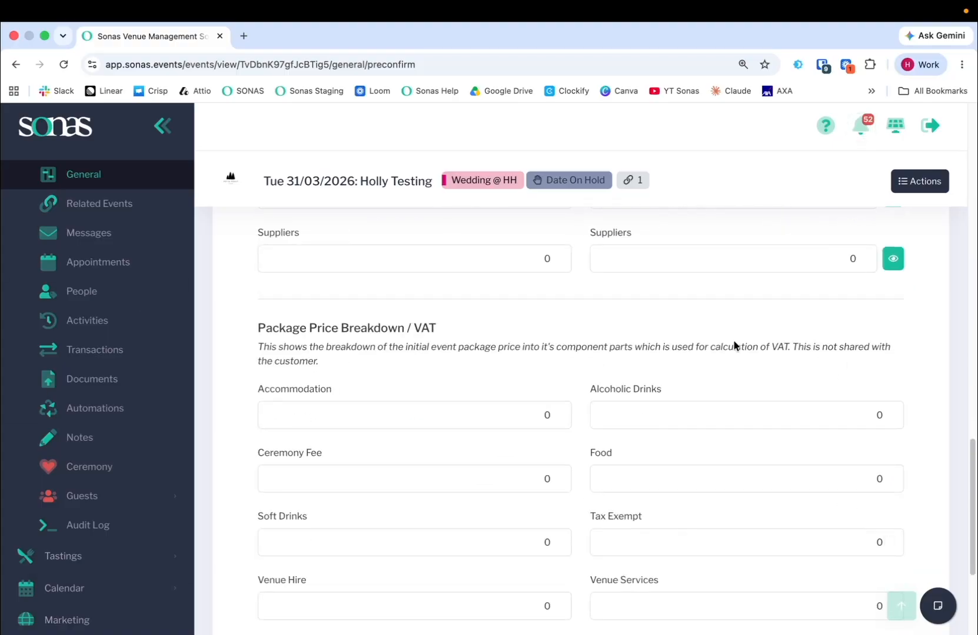
scroll(822, 369, down, 2)
scroll(796, 368, down, 1)
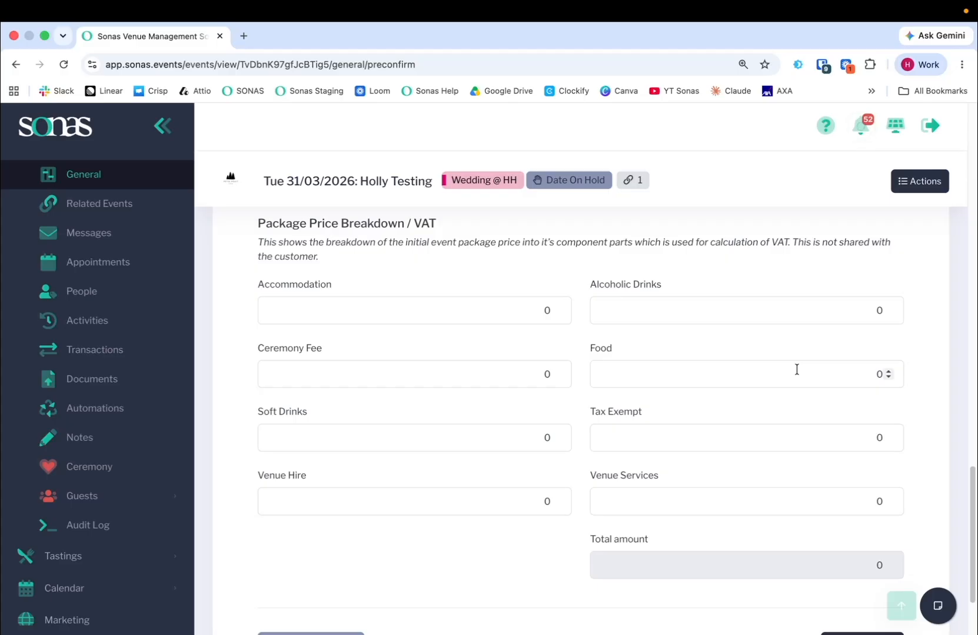
scroll(88, 382, up, 5)
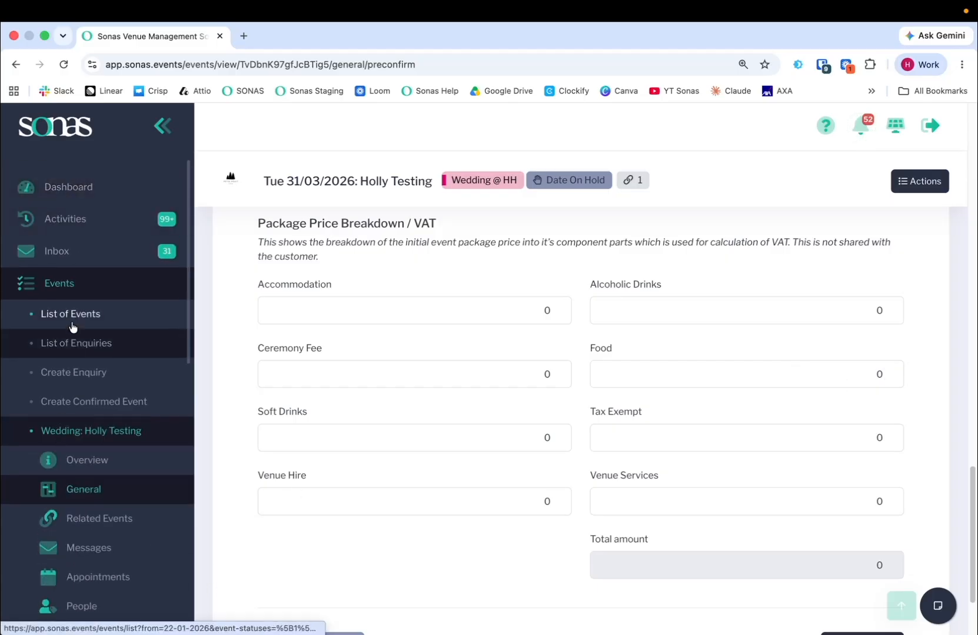
Open the confirmed church wedding at HH starting 03/06/2027 from the list of events and show its package guest prices
click(72, 323)
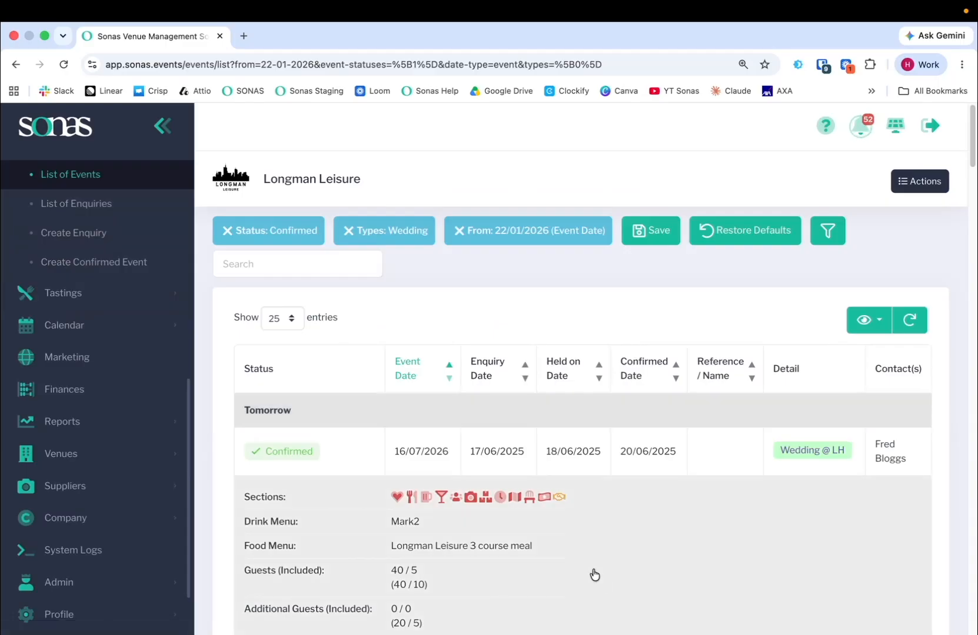
scroll(594, 575, down, 10)
click(570, 457)
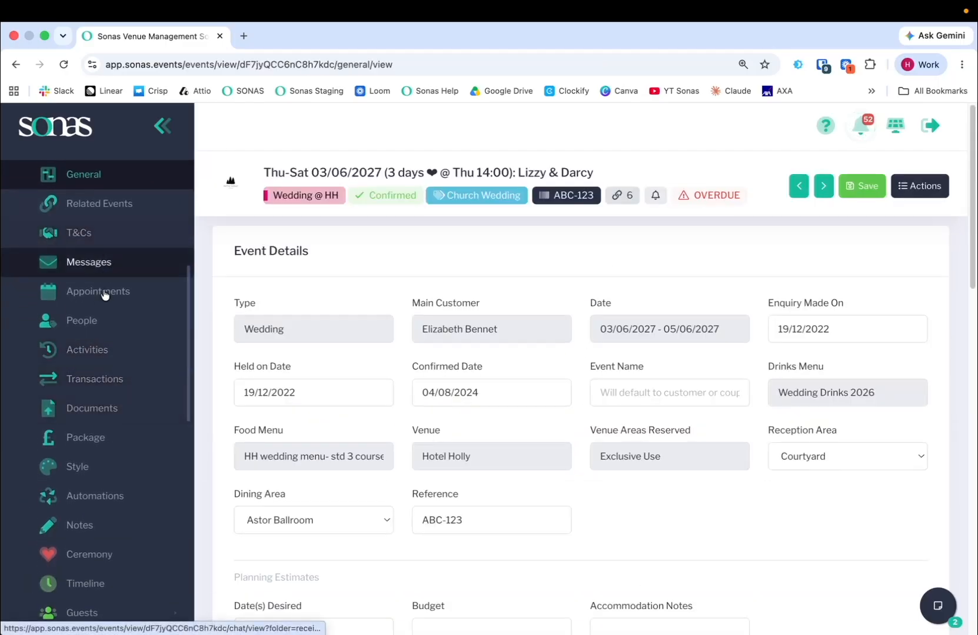
click(86, 439)
scroll(794, 329, down, 3)
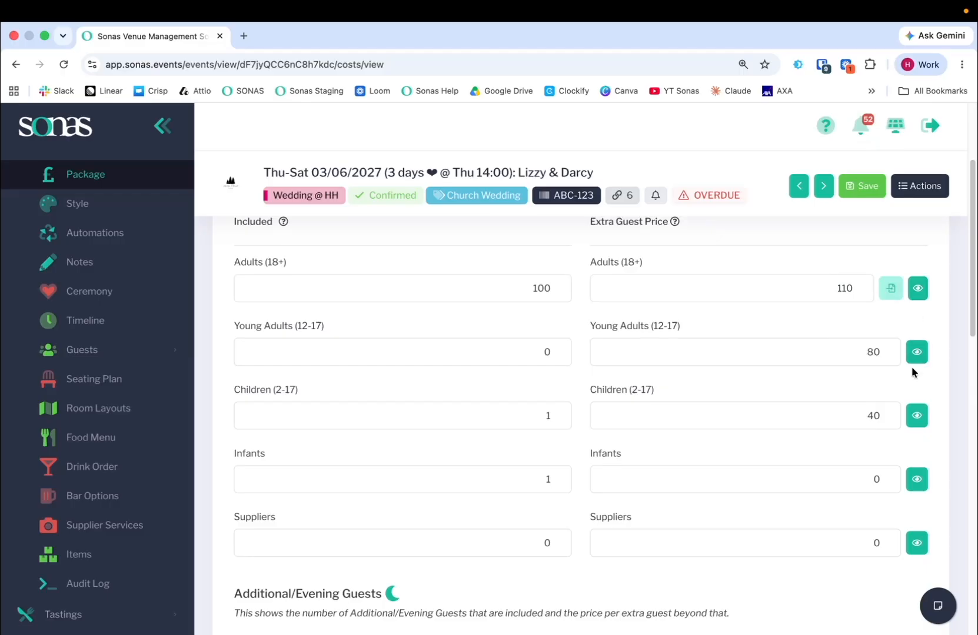
Expand the distribution of the Adults (18+) extra guest price and examine its category percentages and total
click(918, 290)
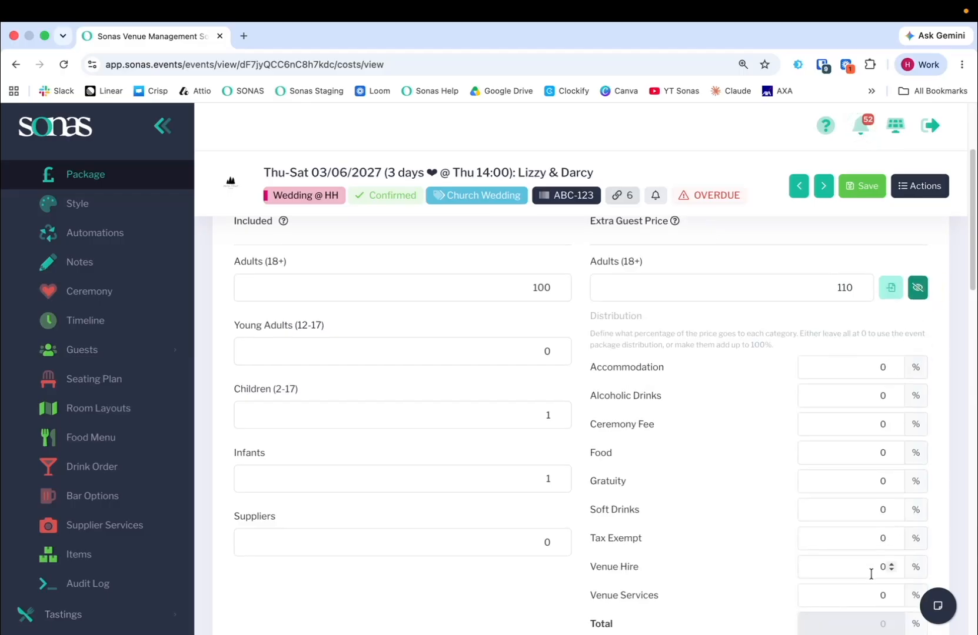
scroll(871, 570, down, 3)
scroll(834, 508, down, 2)
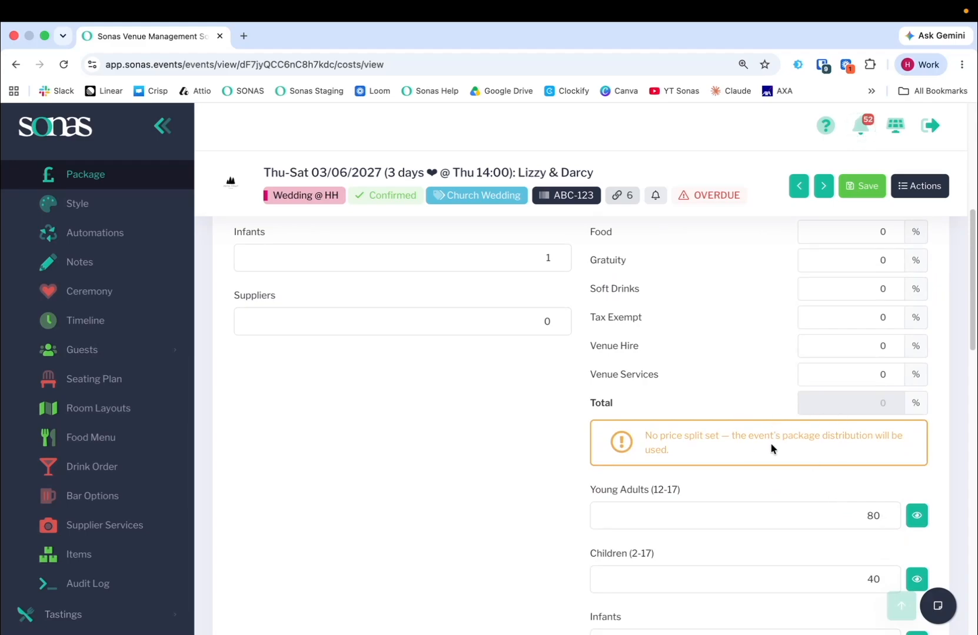
scroll(771, 442, up, 2)
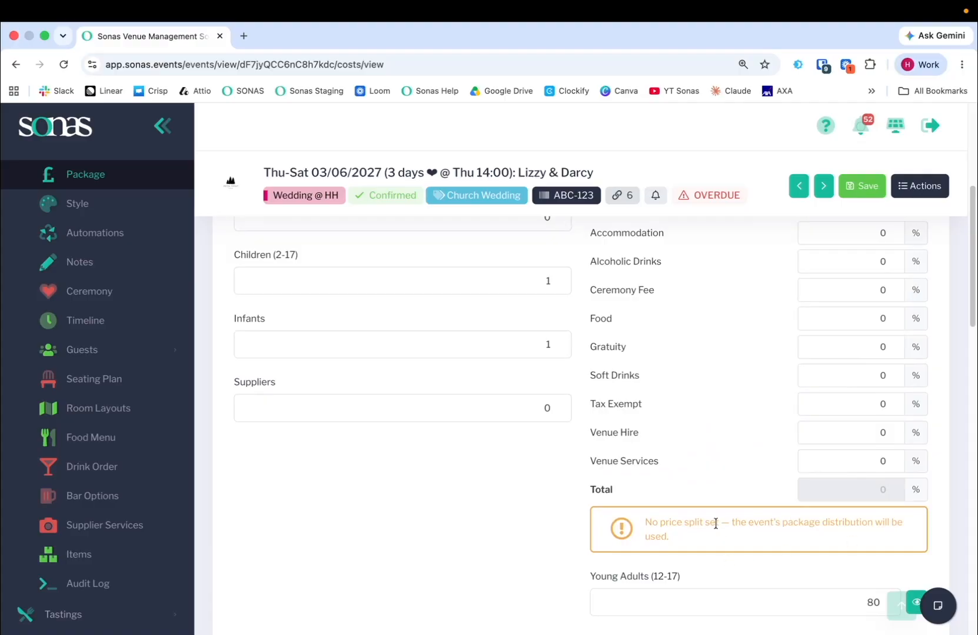
scroll(718, 521, up, 2)
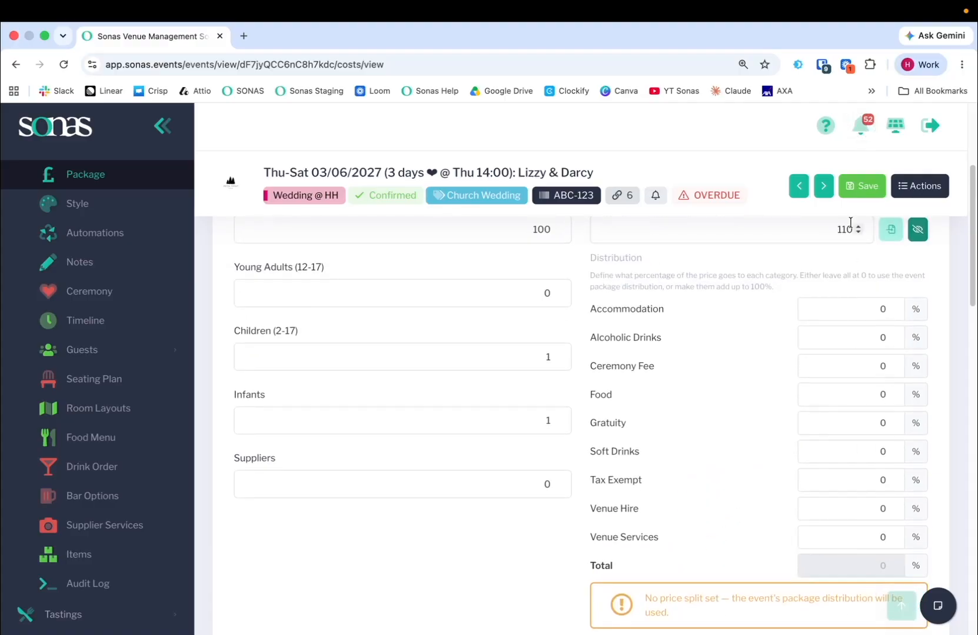